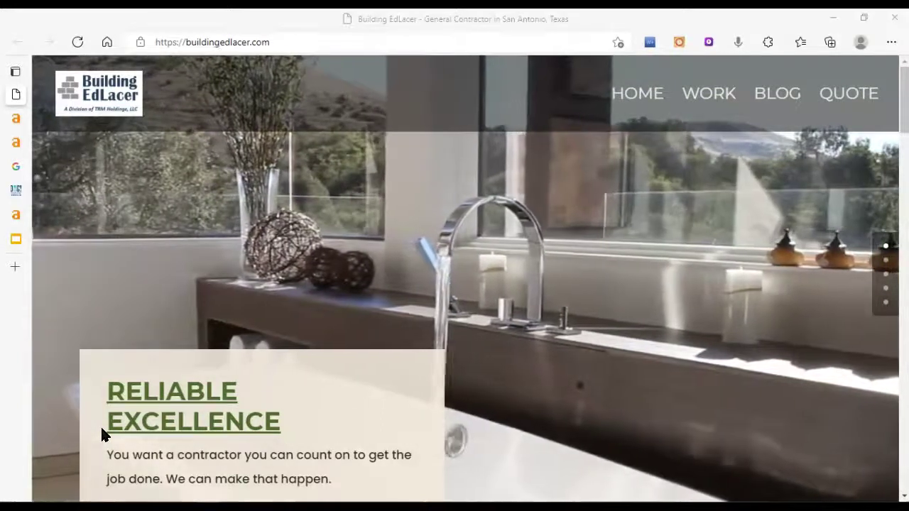
- Review the Building EdLacer homepage from the hero banner through the services, testimonials and about sections to the footer
scroll(507, 405, down, 5)
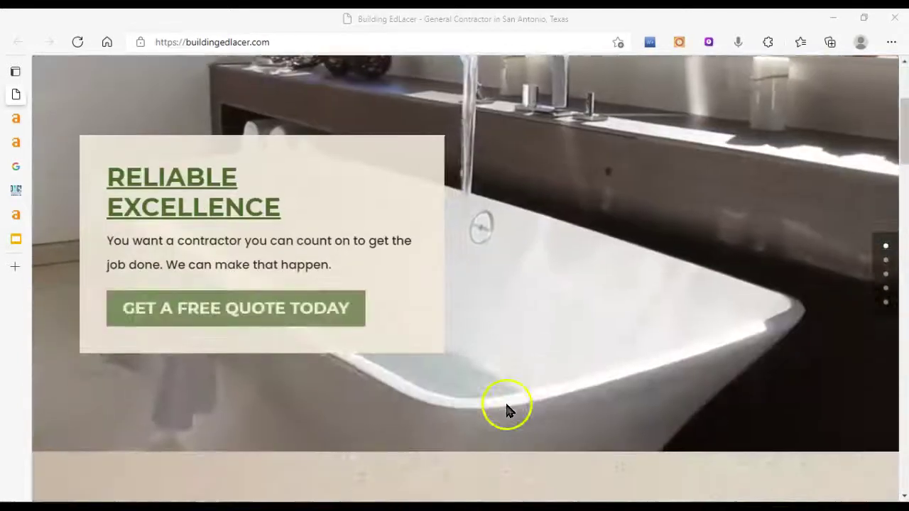
scroll(507, 409, down, 12)
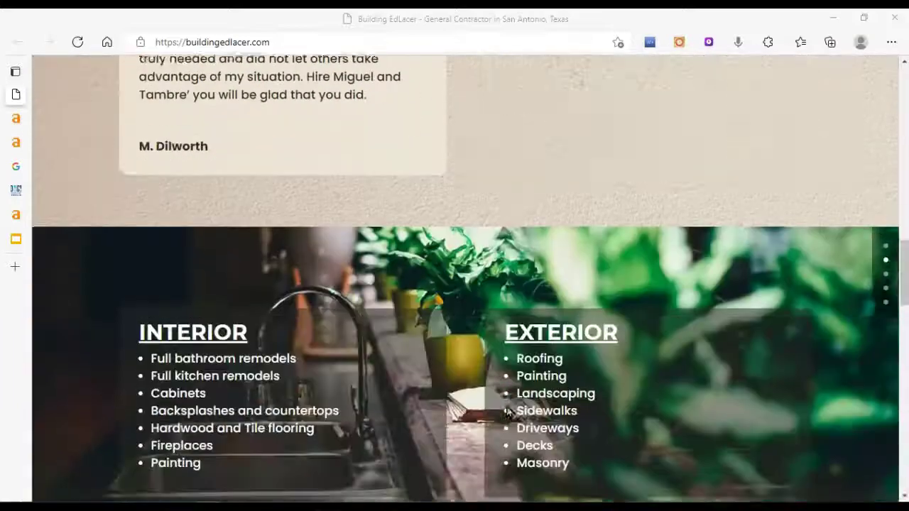
scroll(507, 410, up, 17)
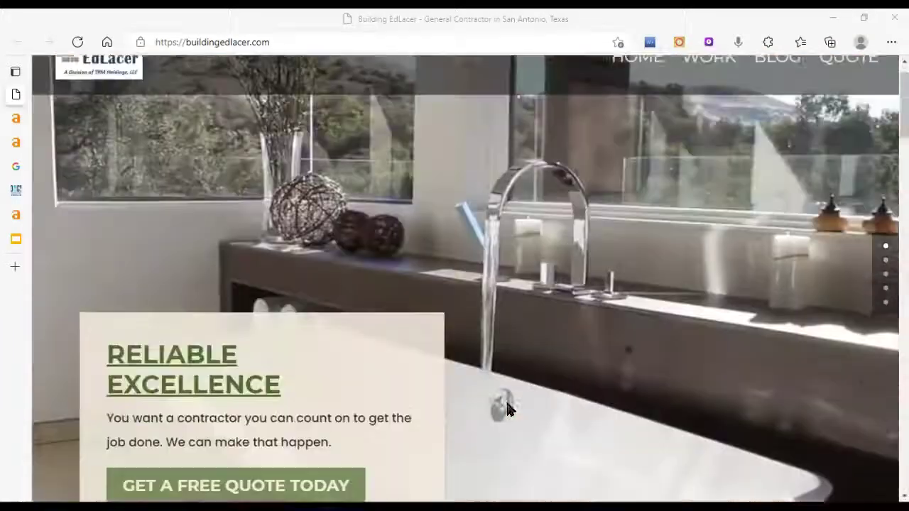
click(583, 366)
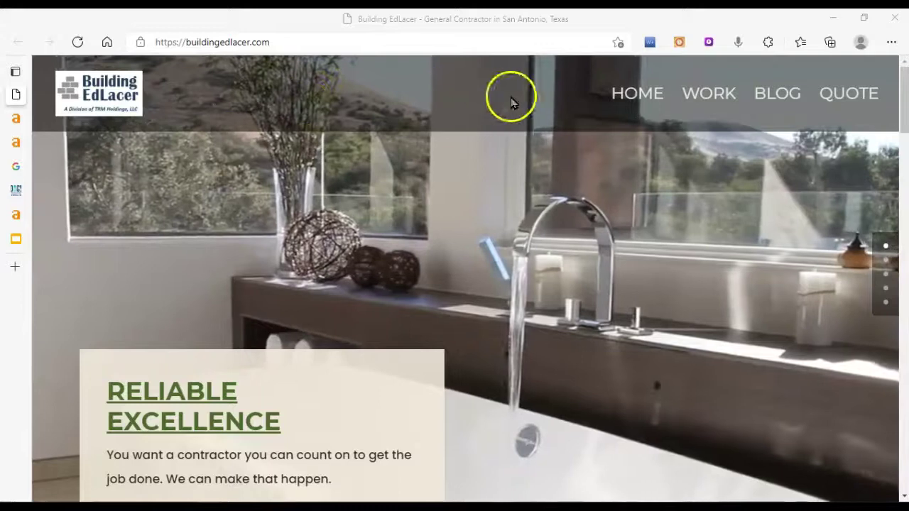
scroll(589, 426, down, 9)
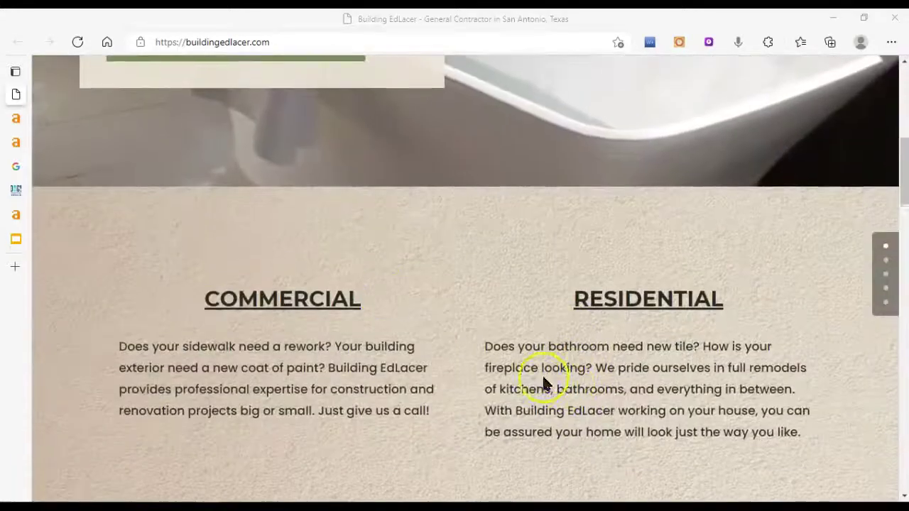
scroll(500, 391, down, 10)
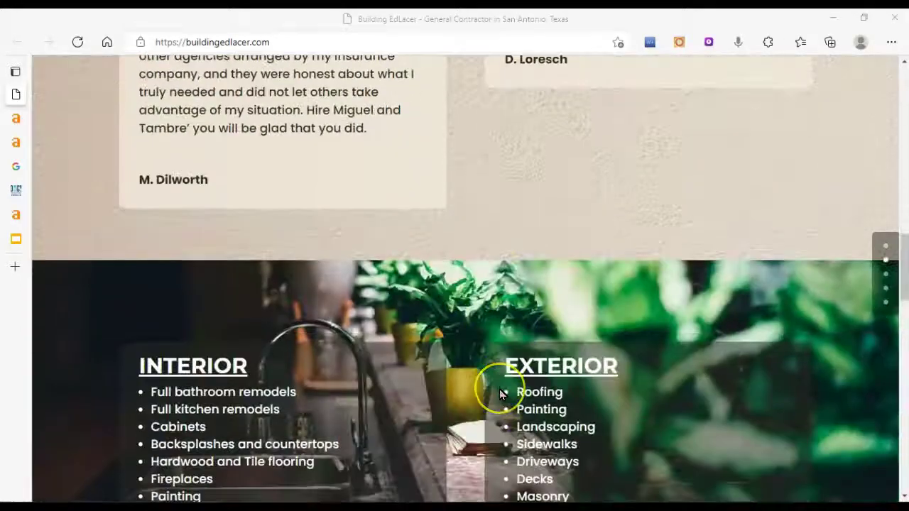
scroll(499, 395, down, 4)
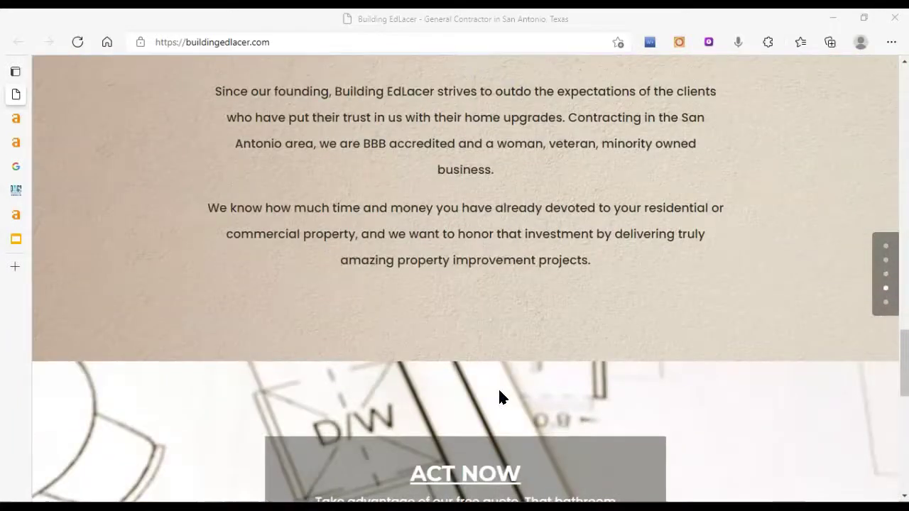
scroll(499, 395, down, 5)
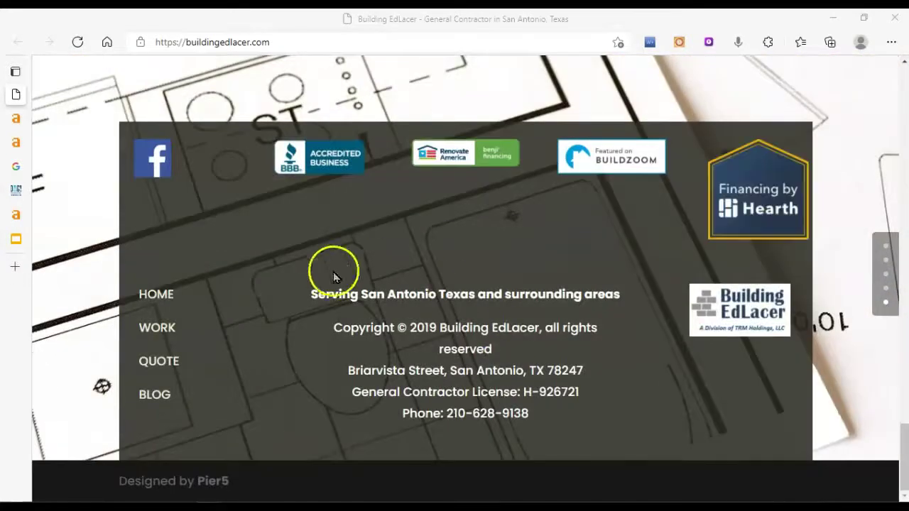
scroll(575, 409, up, 12)
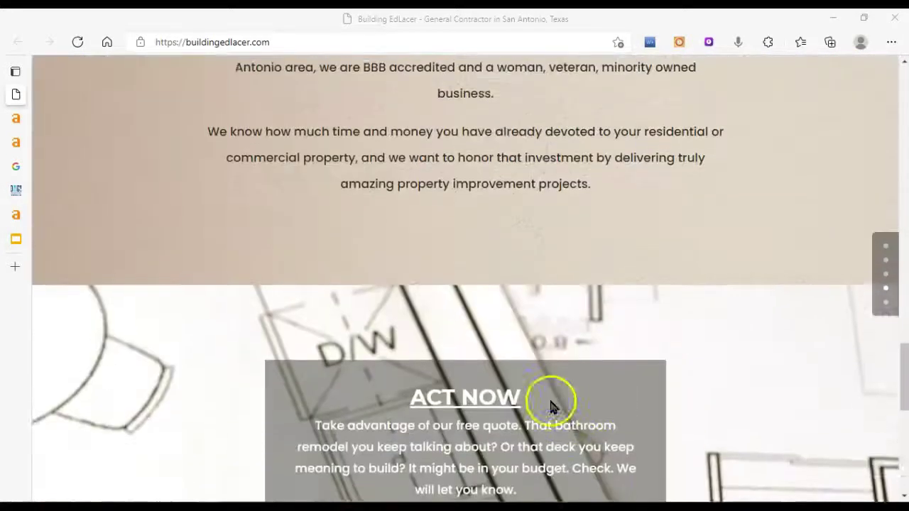
scroll(551, 399, up, 8)
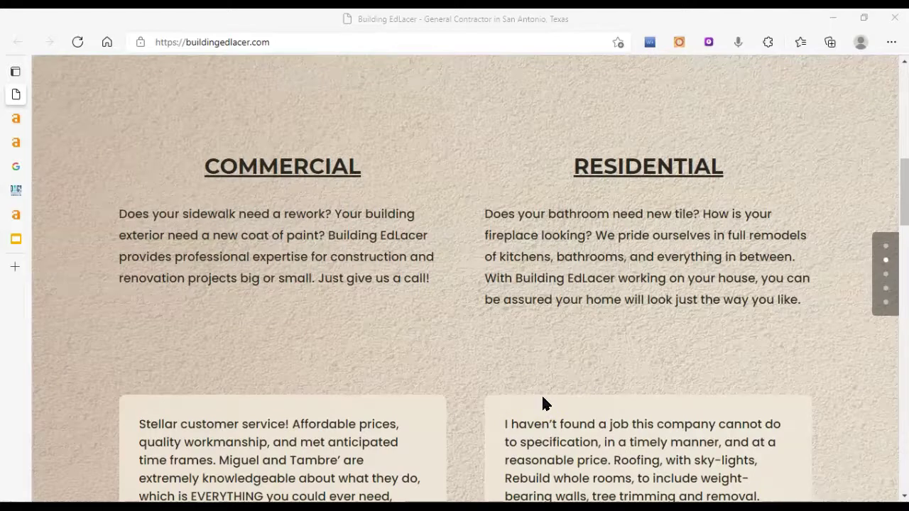
click(444, 361)
scroll(447, 364, down, 6)
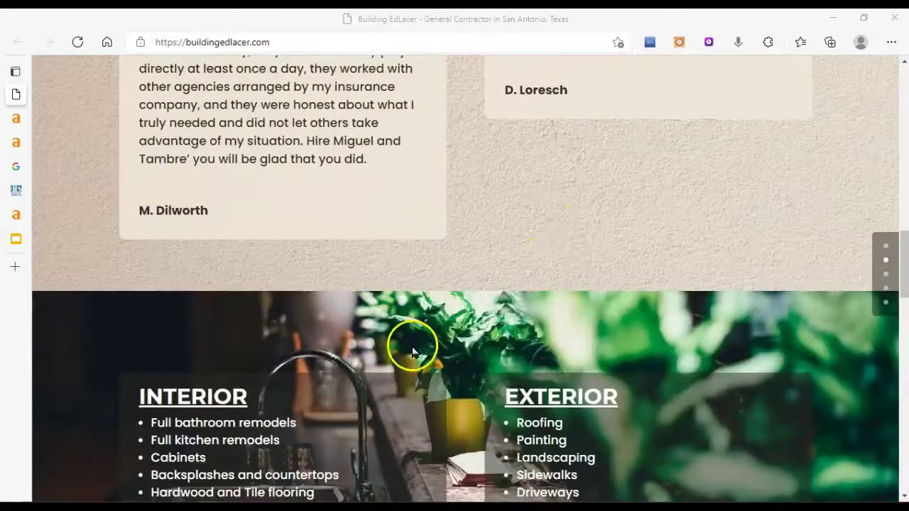
scroll(426, 315, down, 13)
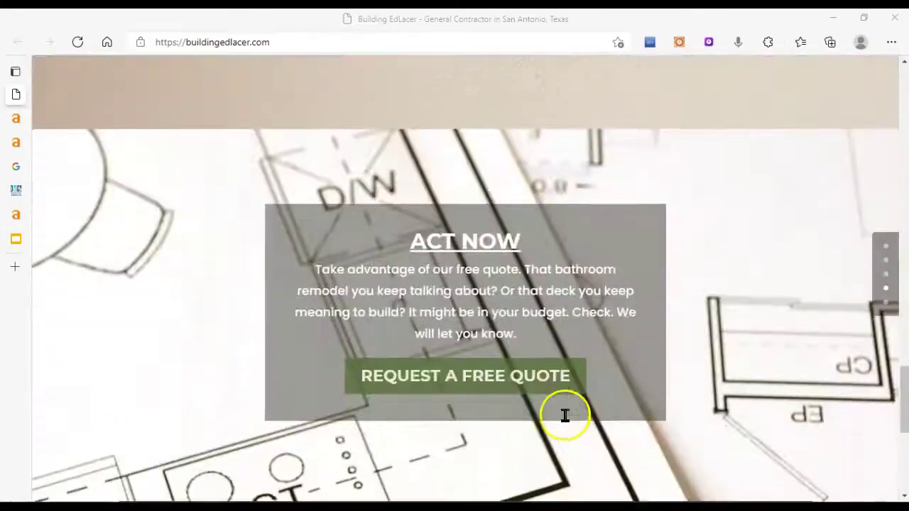
scroll(565, 415, up, 20)
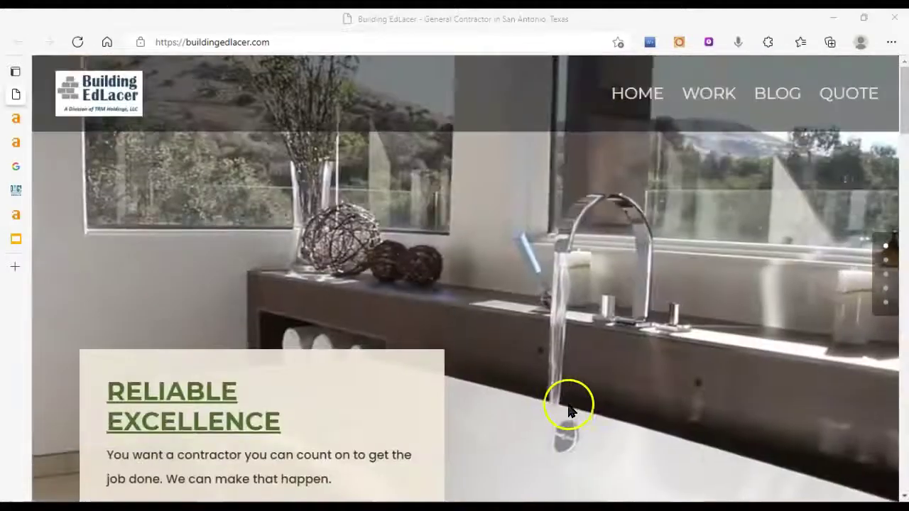
- Check the context options available for the homepage's hero image and for the Interior/Exterior section's background image
scroll(480, 234, down, 2)
right_click(481, 231)
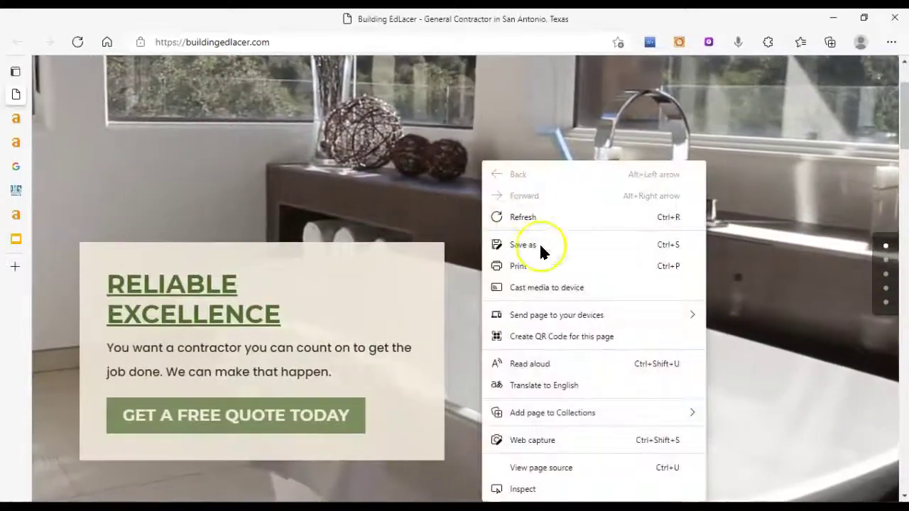
scroll(359, 341, down, 10)
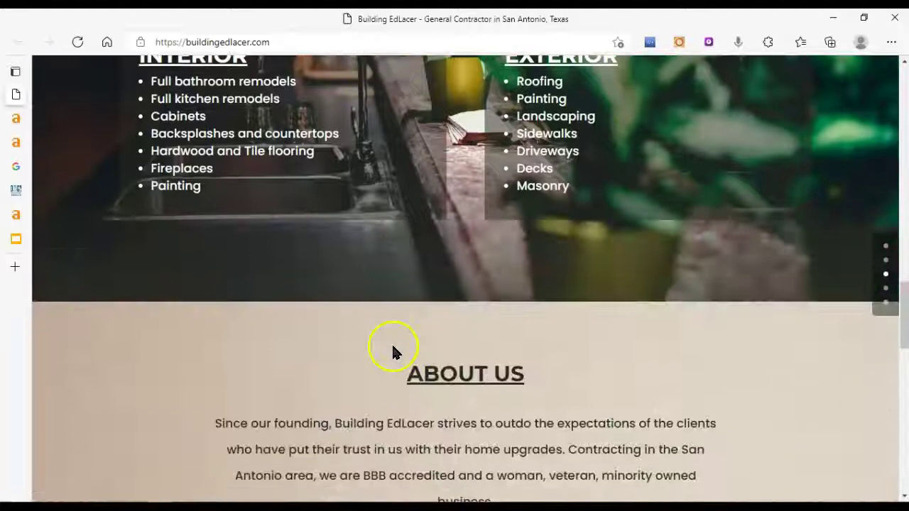
scroll(404, 316, up, 2)
right_click(458, 148)
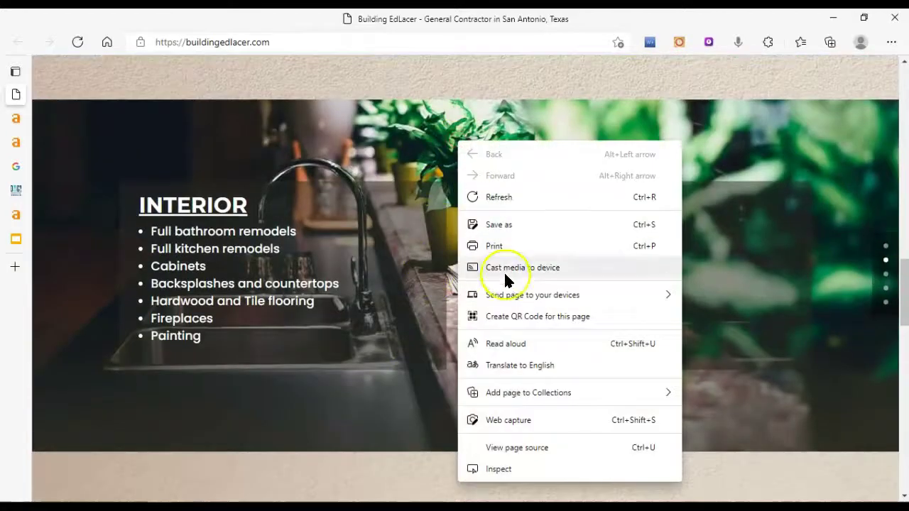
scroll(316, 354, up, 10)
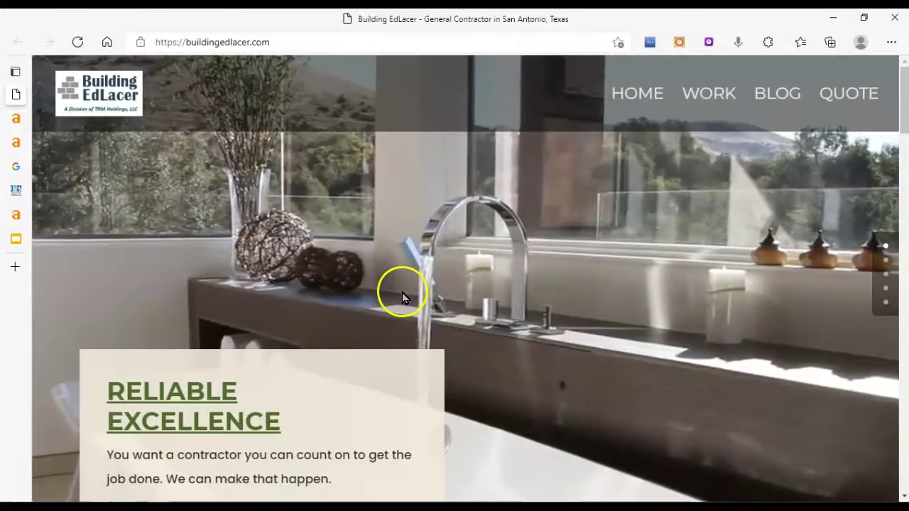
- Open the site's Work page and enlarge the first photo of the Douglas Fir Timber Carport project
click(707, 94)
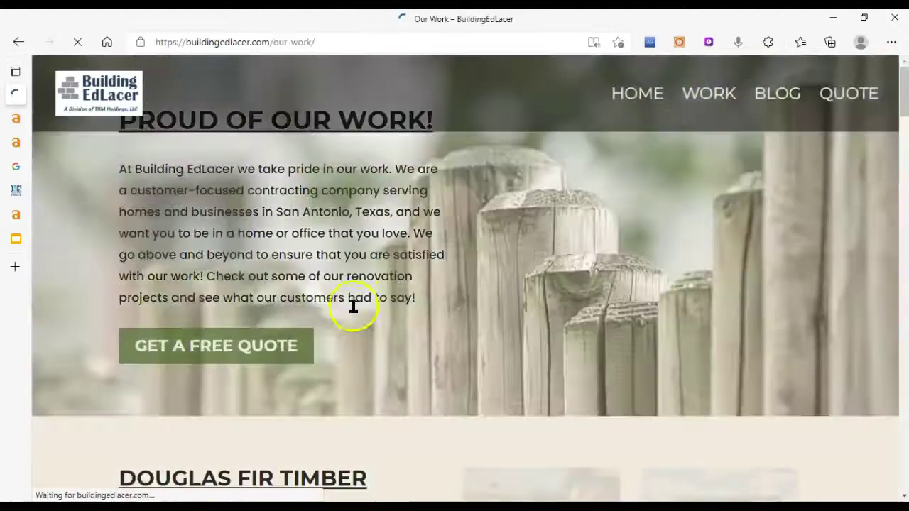
scroll(369, 313, down, 3)
right_click(576, 304)
click(522, 298)
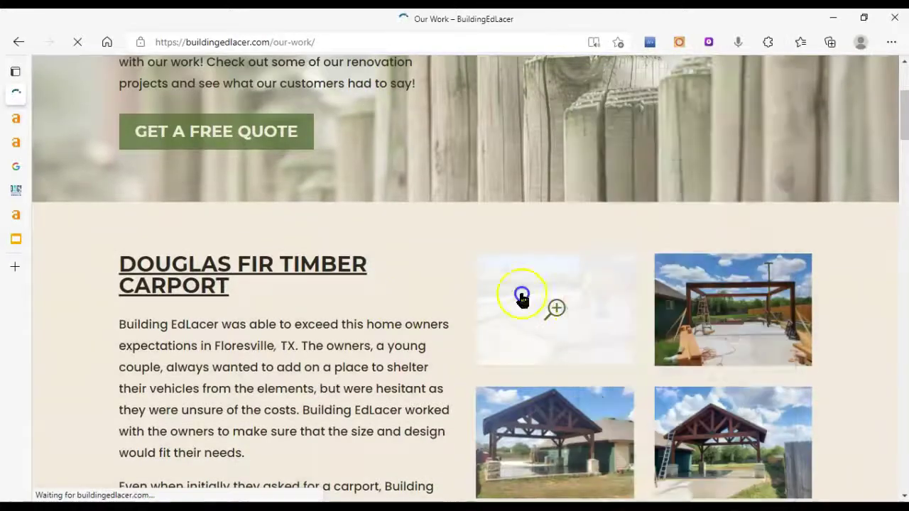
- Check the enlarged photo's file name as offered for saving, cancel the save, and return to the carport project's text and photos
right_click(522, 286)
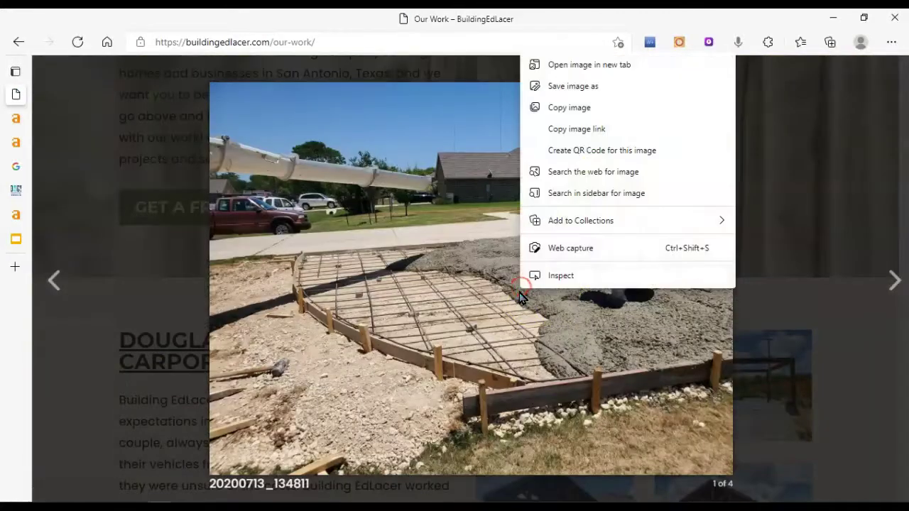
click(594, 87)
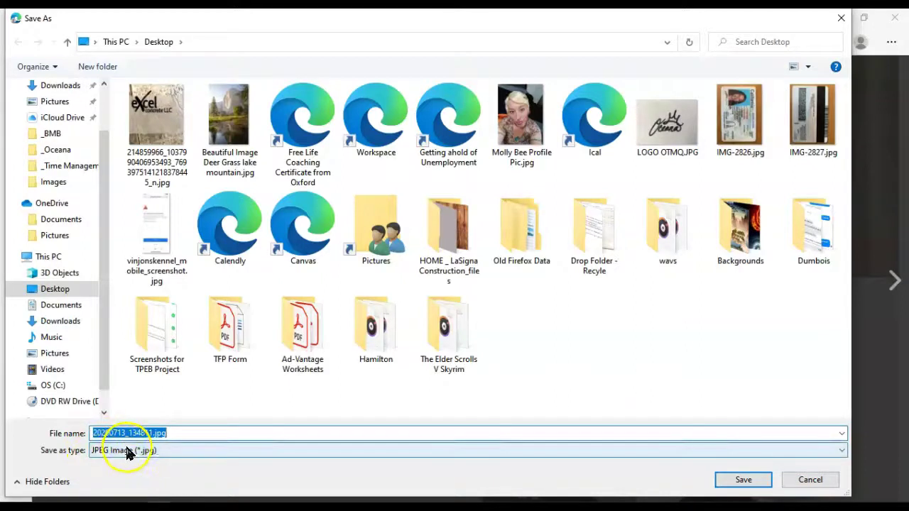
drag(128, 433, 183, 438)
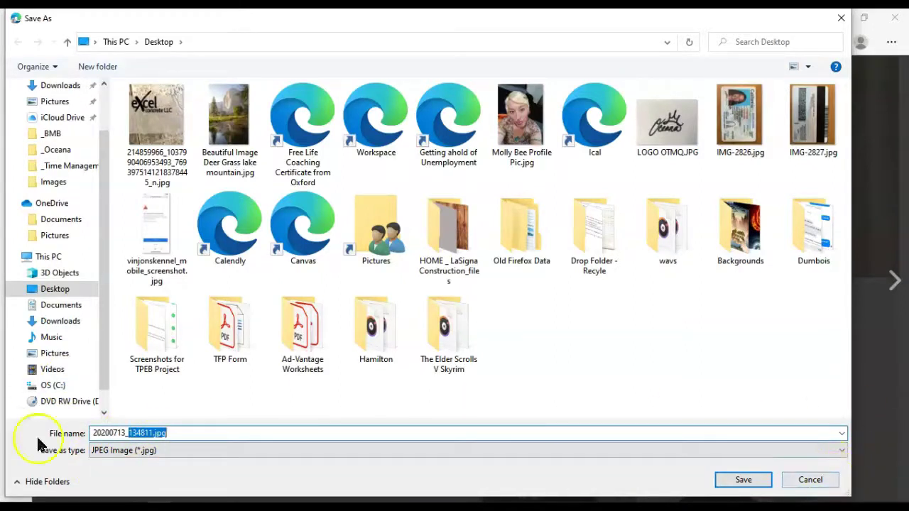
click(809, 480)
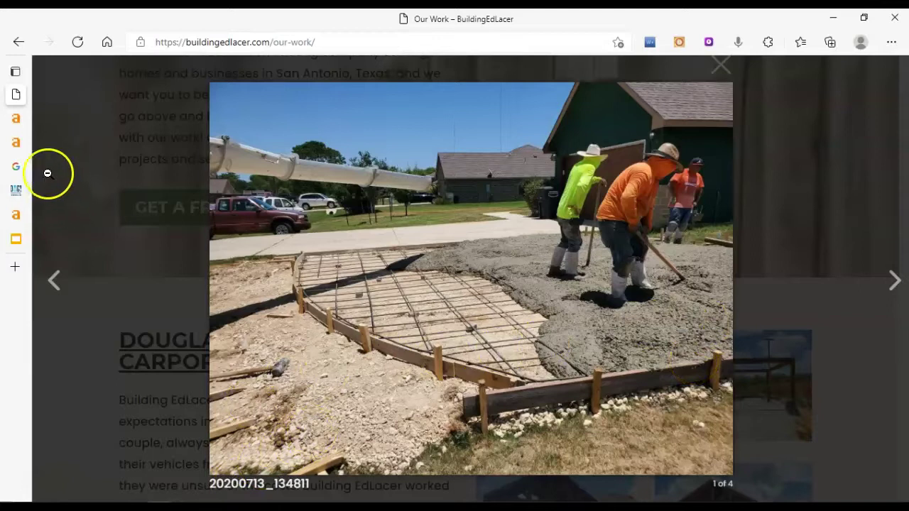
click(721, 67)
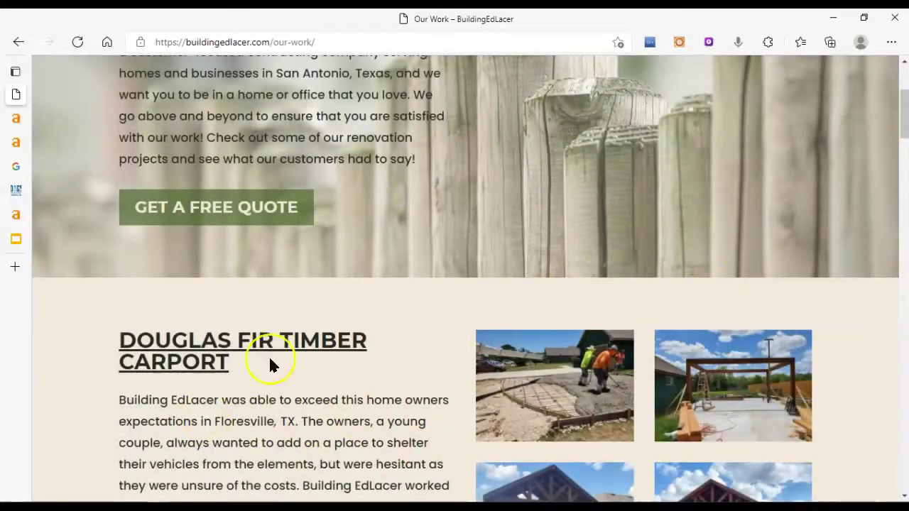
scroll(247, 369, down, 5)
scroll(340, 406, up, 2)
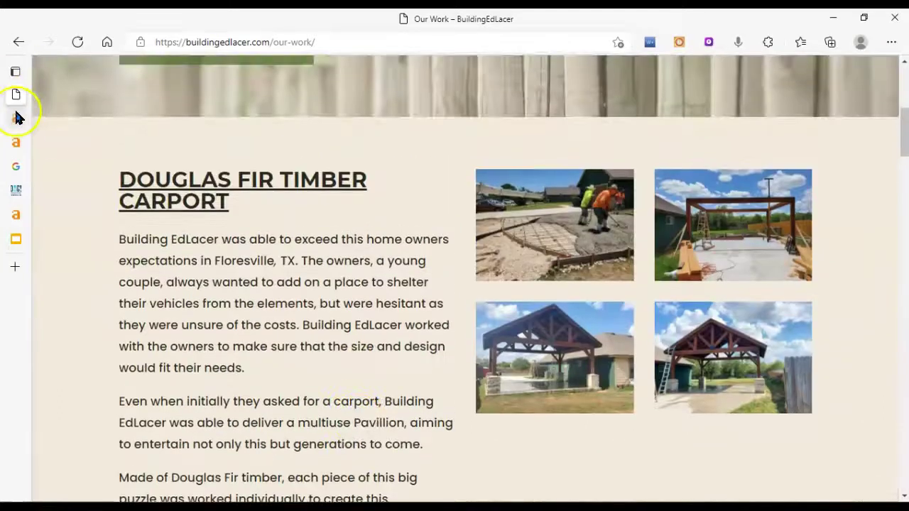
- Switch to the Ahrefs overview of buildingedlacer.com and examine its Ahrefs Rank, URL Rating and Domain Rating
click(49, 118)
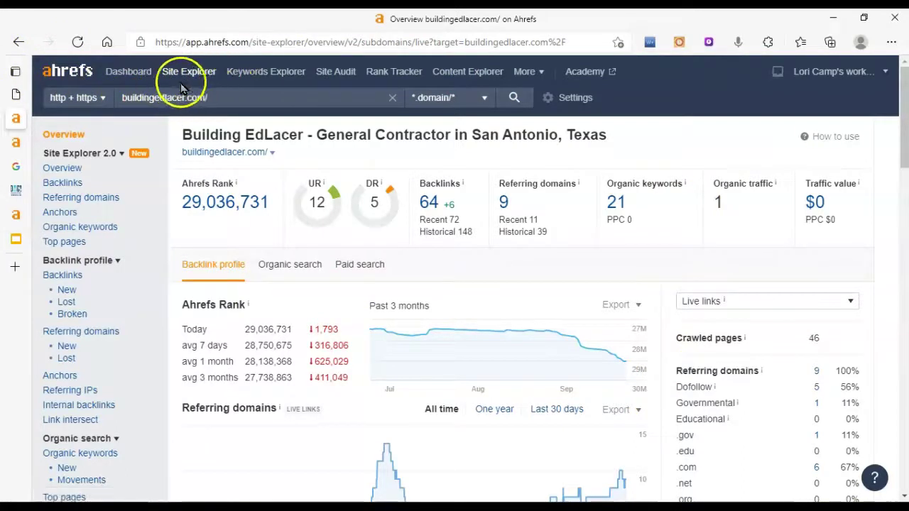
click(229, 101)
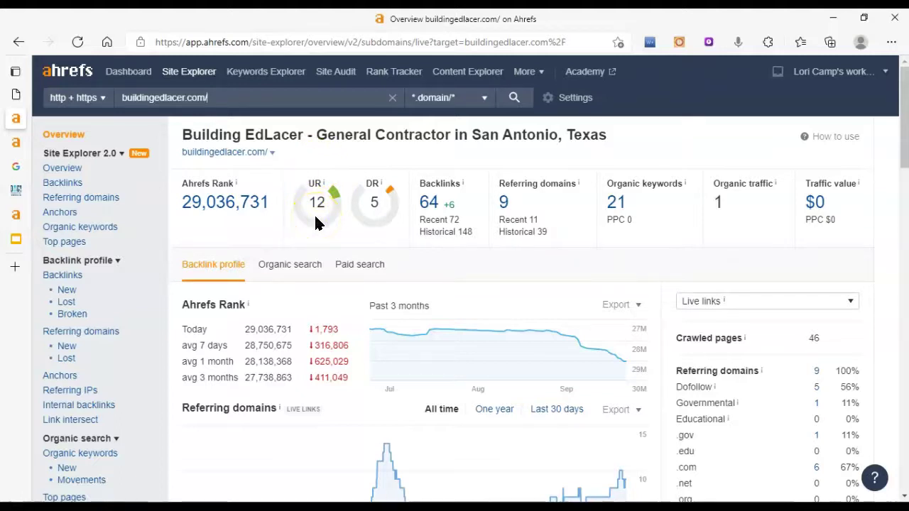
triple_click(359, 189)
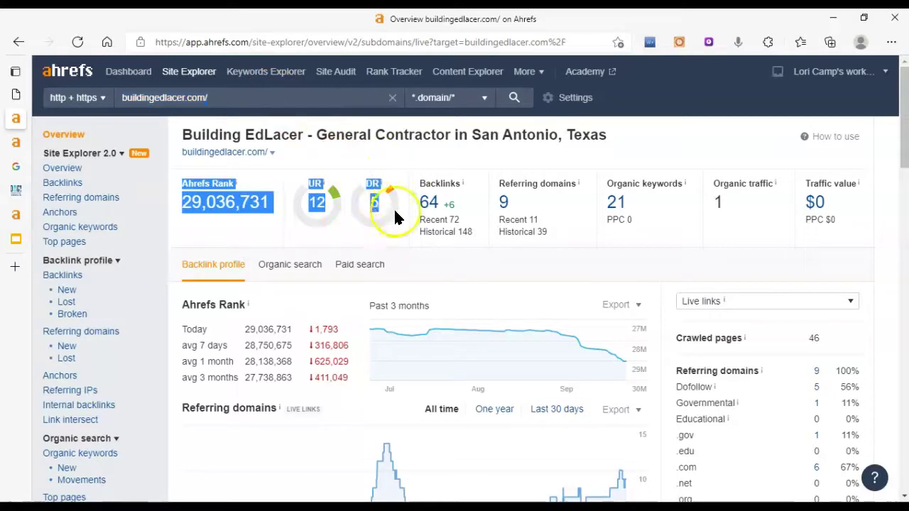
click(393, 214)
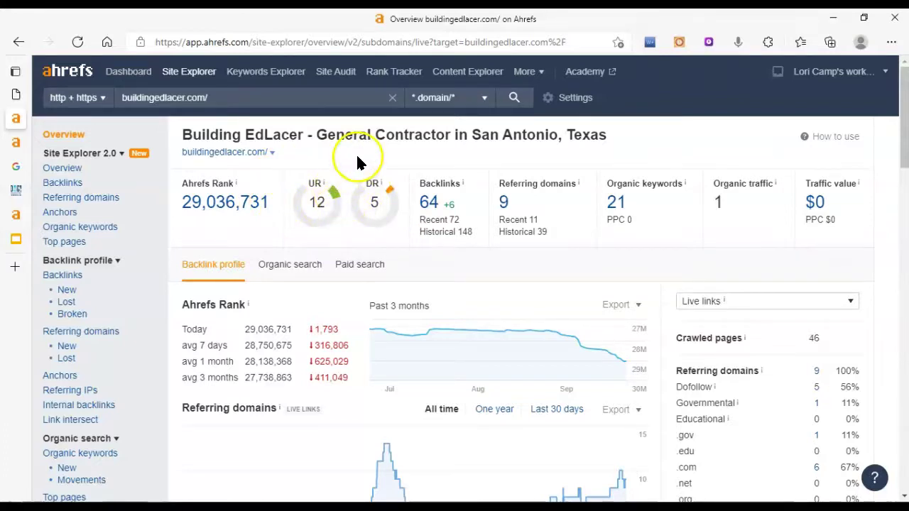
drag(370, 189, 375, 206)
click(356, 212)
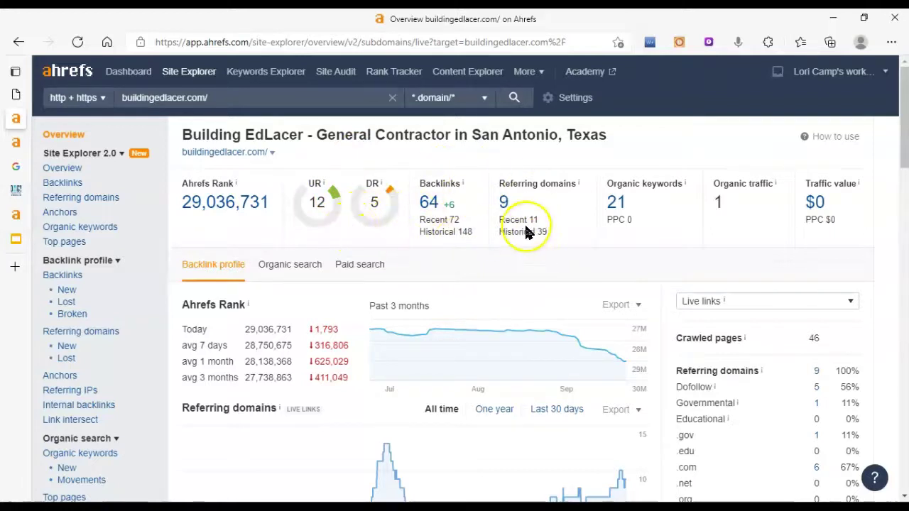
drag(315, 186, 323, 225)
click(322, 226)
triple_click(382, 236)
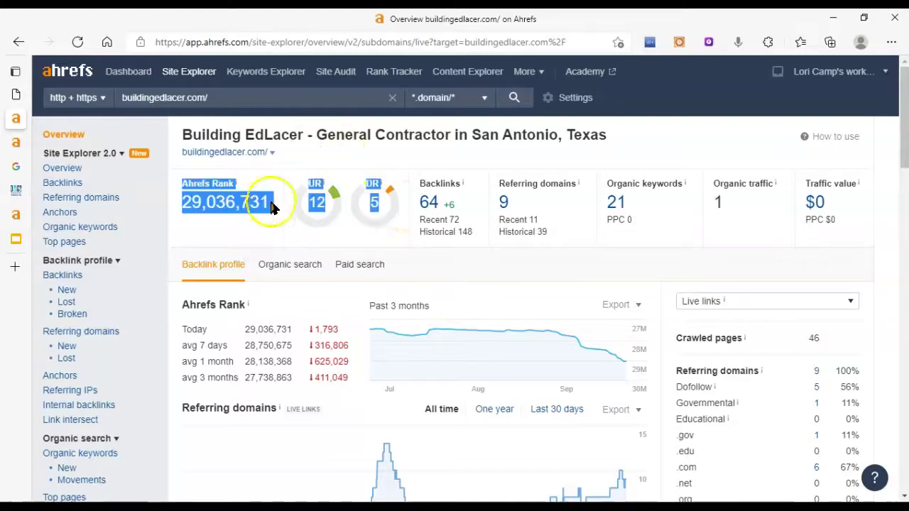
click(399, 234)
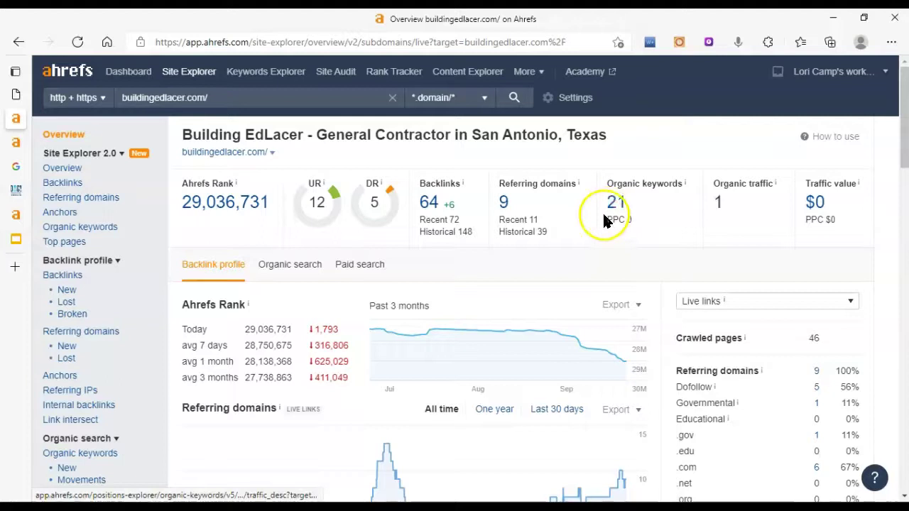
- Check the site's organic traffic figure, then open its organic keywords report and review the ranking positions
drag(716, 203, 734, 206)
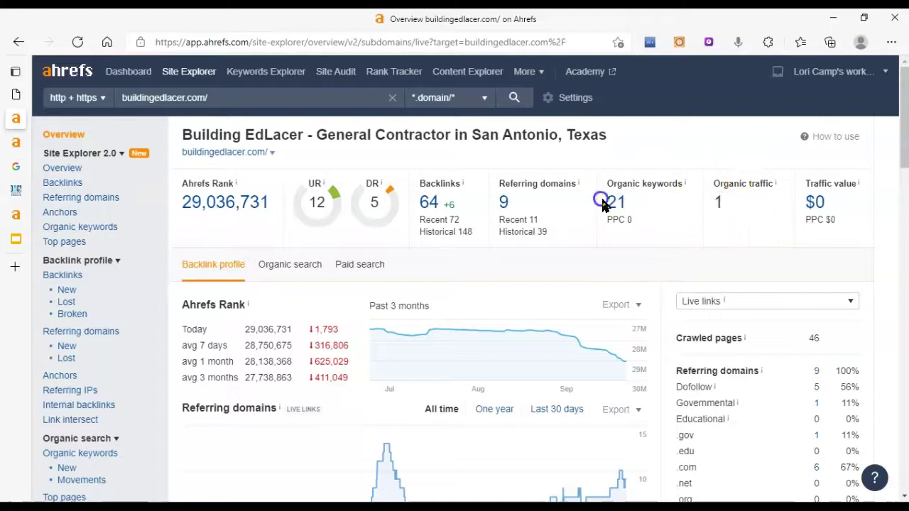
click(609, 202)
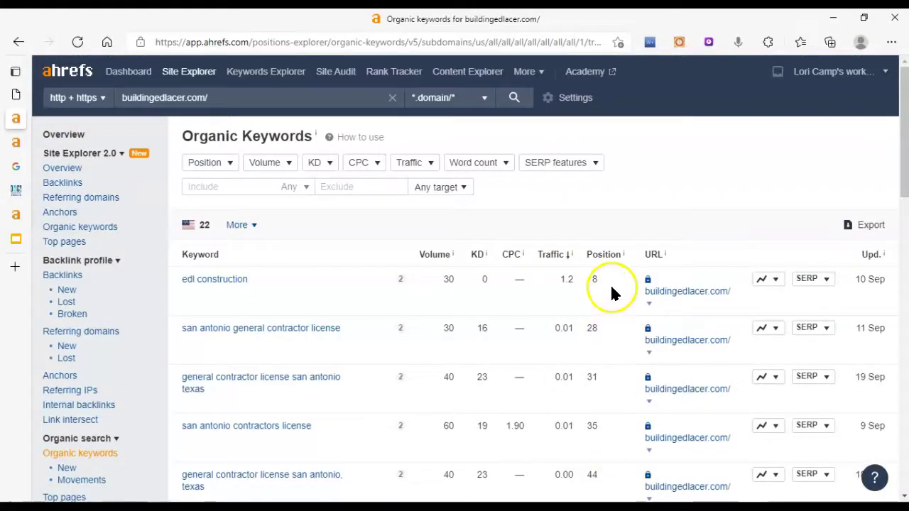
scroll(619, 298, down, 3)
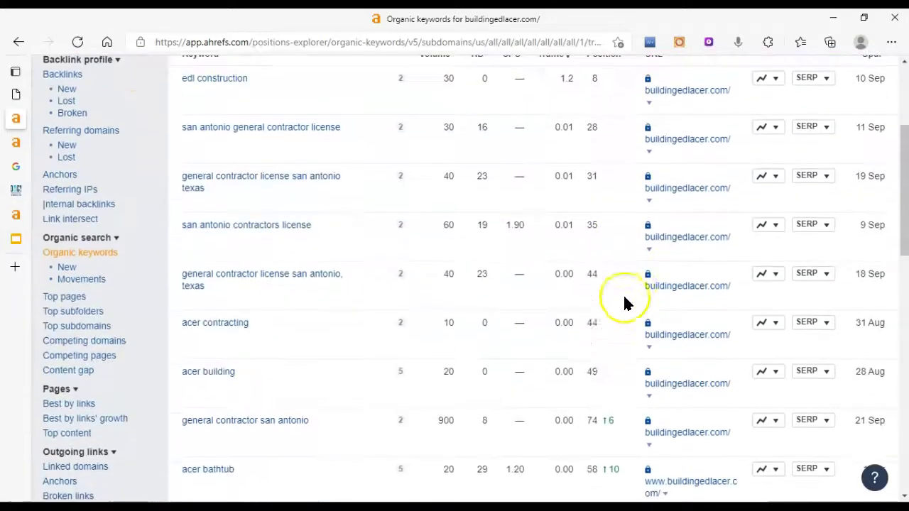
- Check the ranking position of "edl construction" and switch to the Keywords Explorer matching terms for "san antonio"
scroll(621, 440, up, 3)
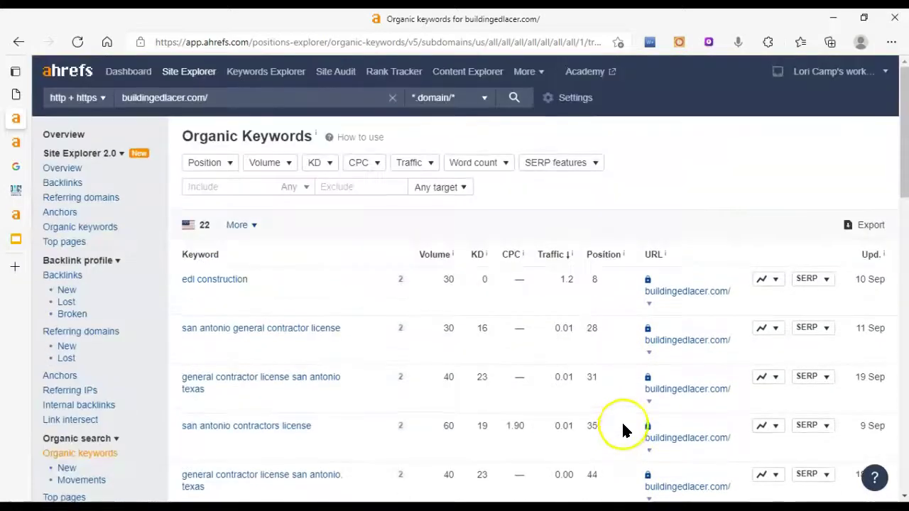
double_click(596, 280)
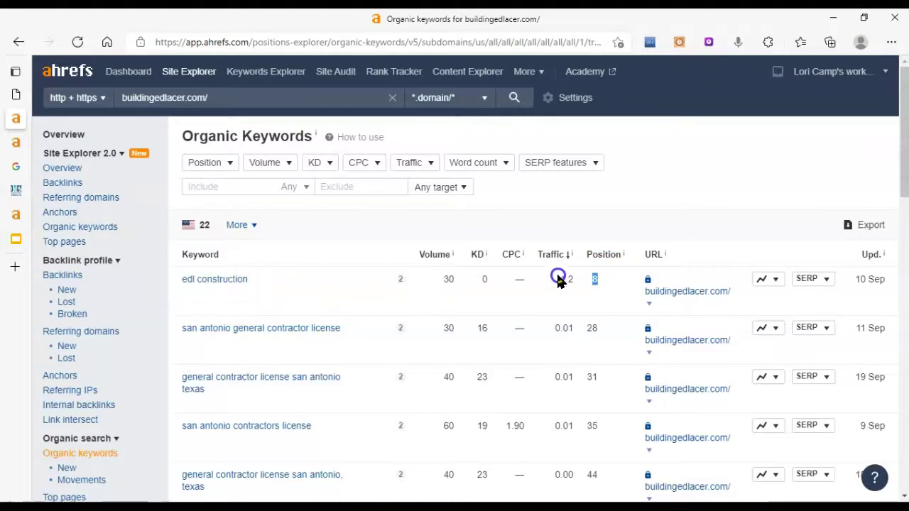
mouse_move(27, 146)
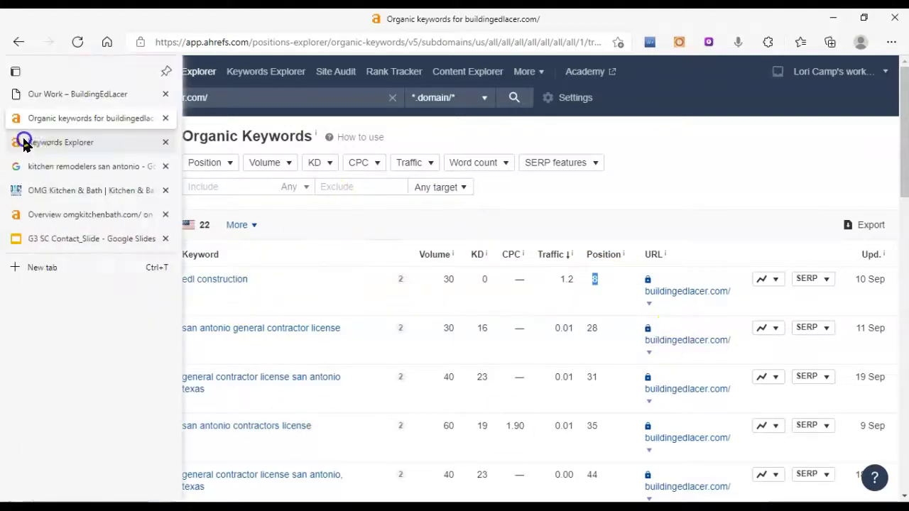
click(59, 146)
scroll(635, 399, up, 5)
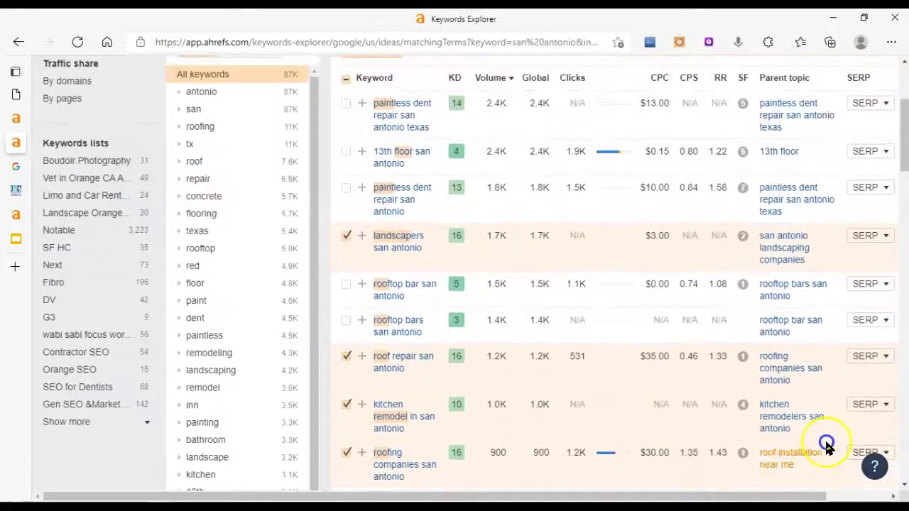
scroll(832, 440, up, 3)
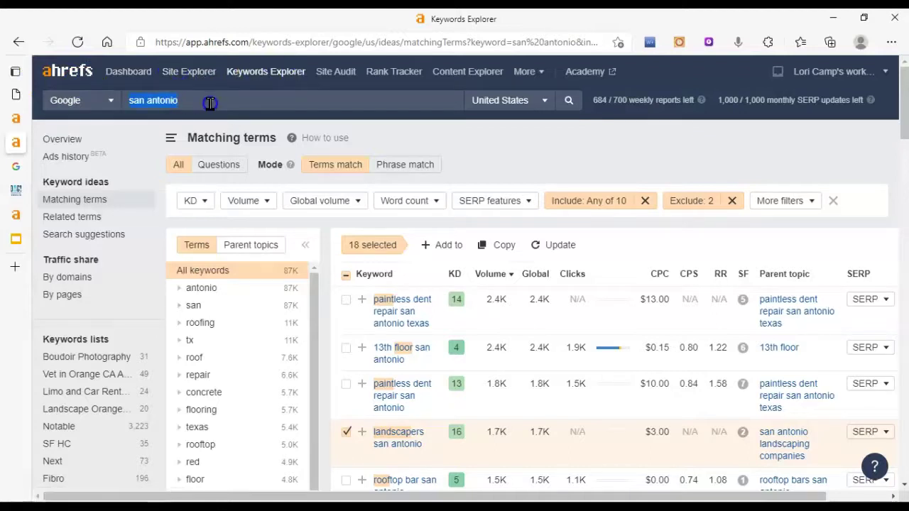
- Read through the word lists of the Include filter and the Exclude filter, closing each one
click(590, 201)
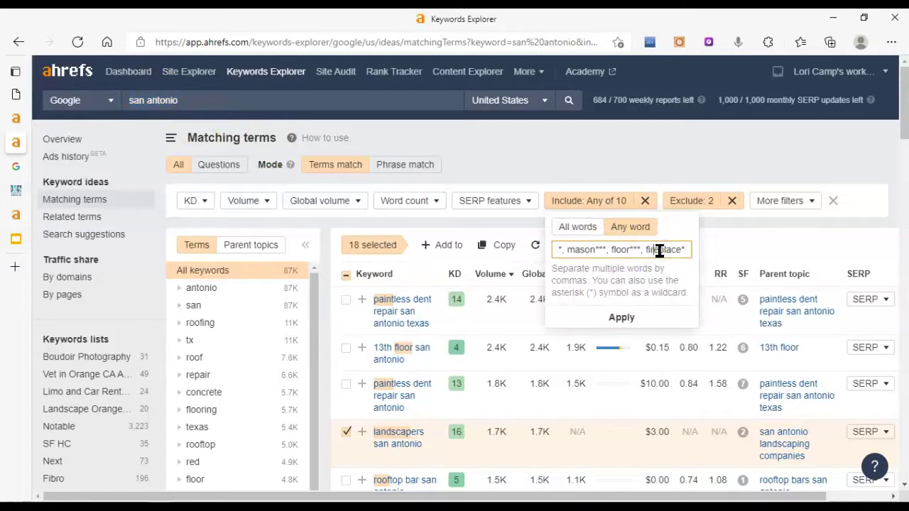
key(Left)
key(Left)
key(Left)
key(Left)
key(Left)
key(Left)
key(Left)
key(Left)
key(Left)
key(Left)
key(Left)
key(Left)
key(Left)
key(Left)
key(Left)
key(Left)
key(Left)
key(Left)
key(Left)
key(Left)
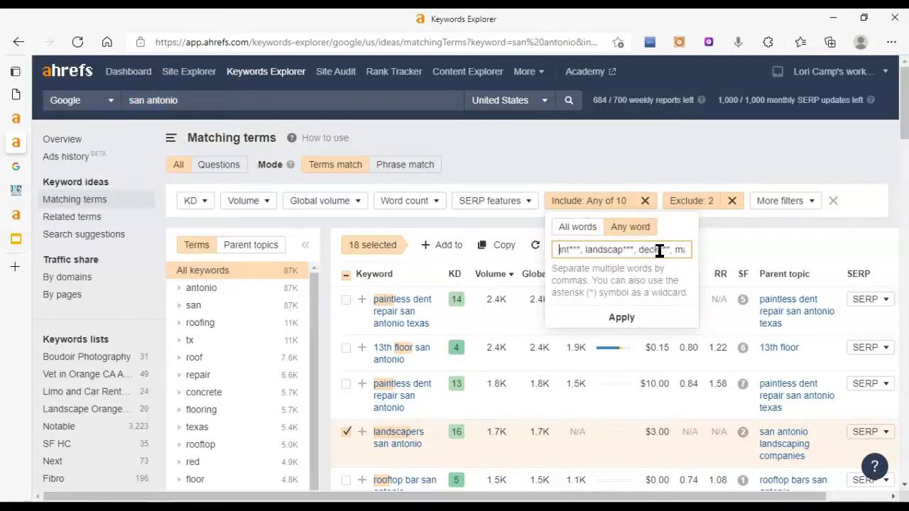
key(Left)
key(Left)
key(Left)
key(Left)
key(Left)
key(Left)
key(Left)
key(Left)
key(Left)
key(Left)
key(Left)
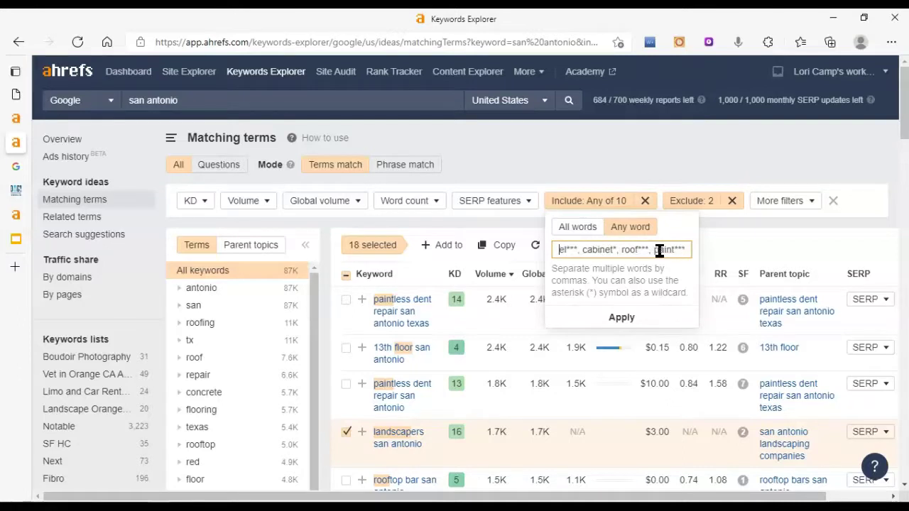
key(Left)
key(Left)
key(Left)
key(Left)
key(Left)
key(Left)
key(Left)
key(Left)
key(Left)
key(Left)
key(Left)
key(Left)
key(Left)
key(Left)
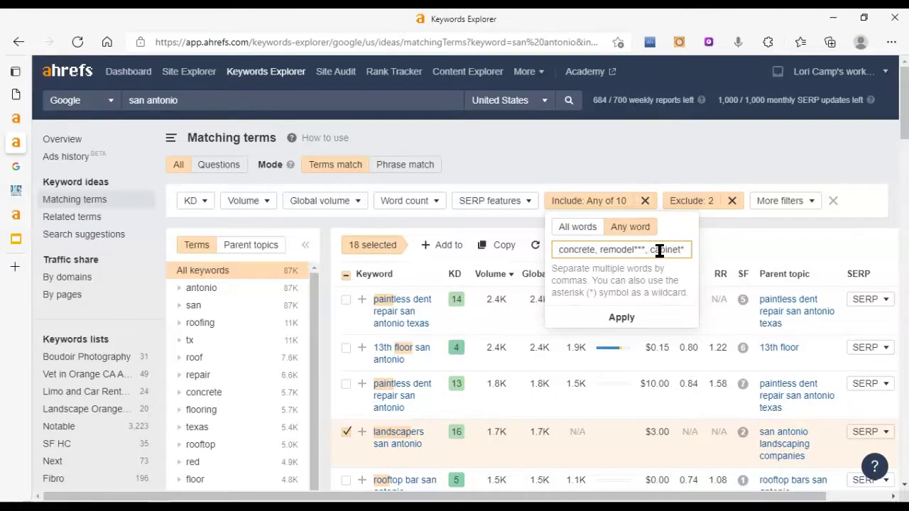
click(732, 238)
click(696, 202)
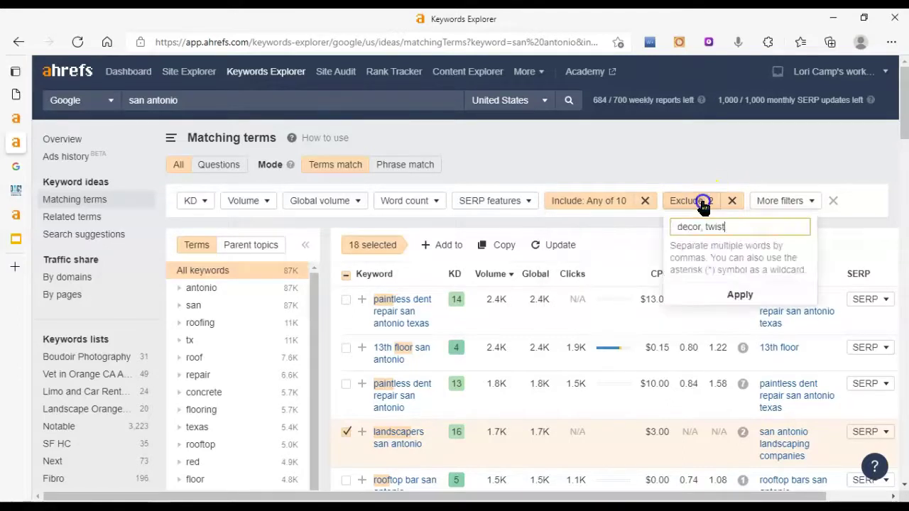
click(547, 173)
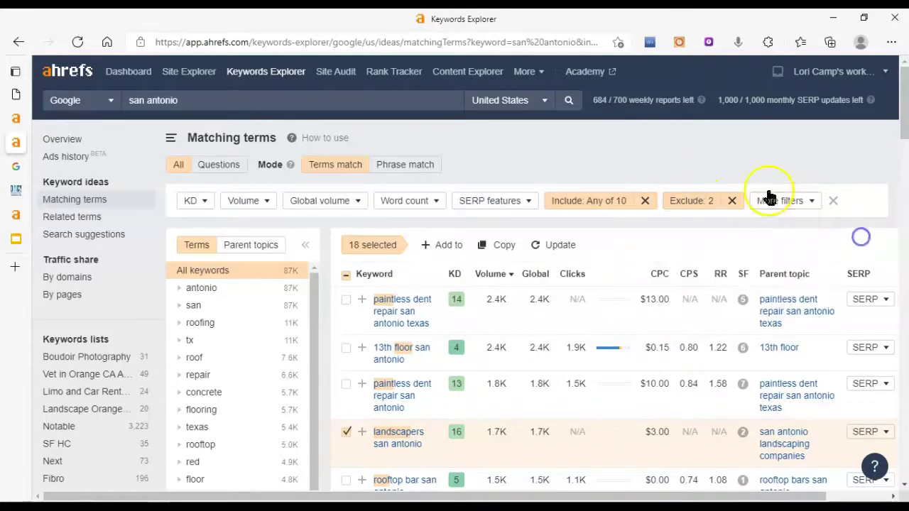
- Look through the matching terms and examine the monthly search volume of "landscapers san antonio"
scroll(538, 291, down, 2)
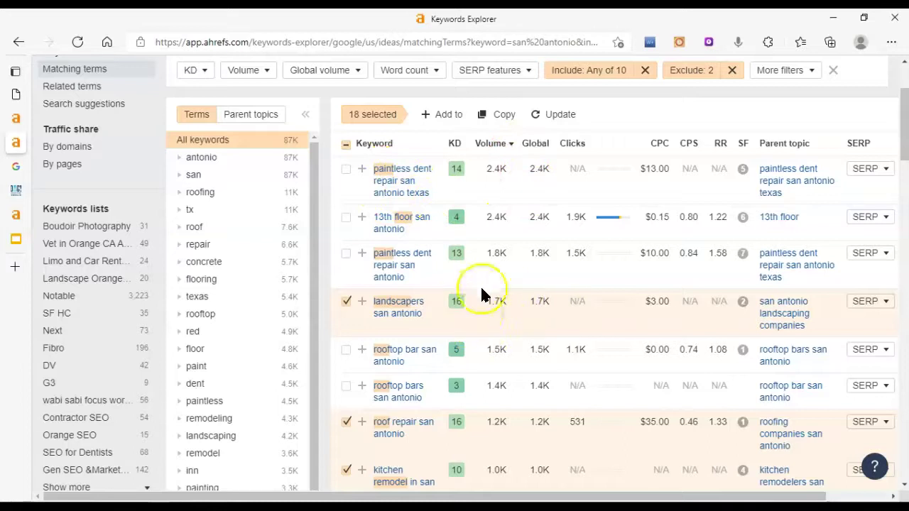
scroll(490, 284, down, 2)
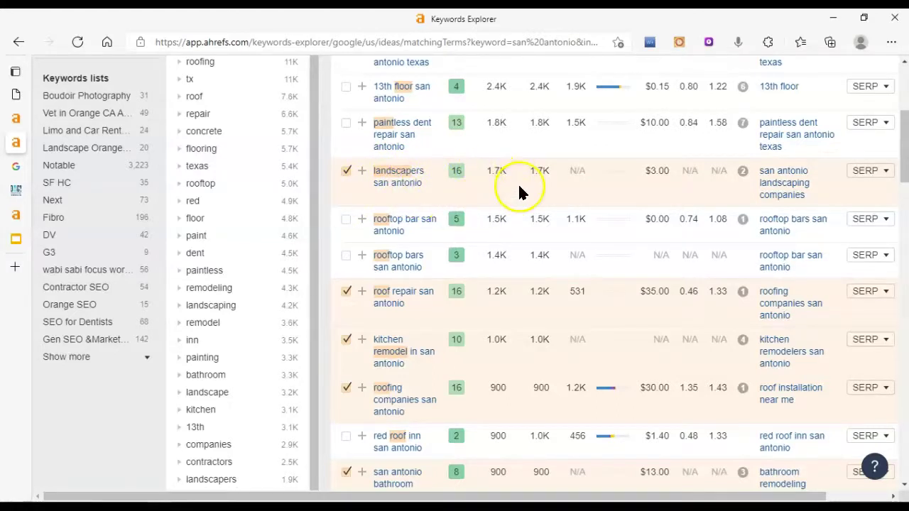
double_click(493, 170)
scroll(538, 221, up, 3)
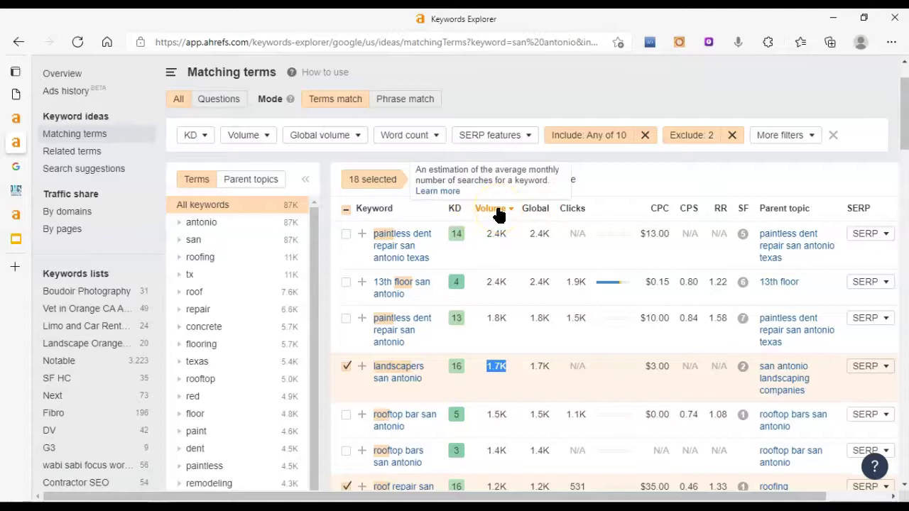
double_click(497, 366)
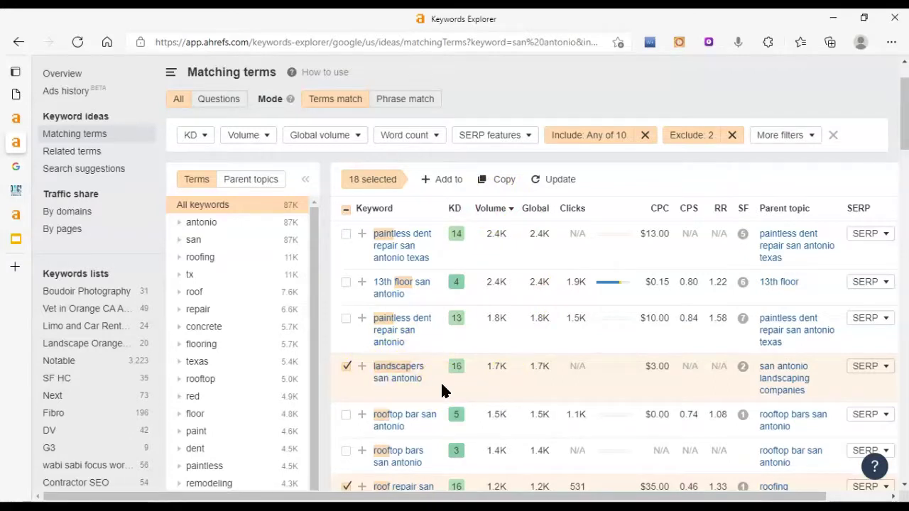
click(498, 366)
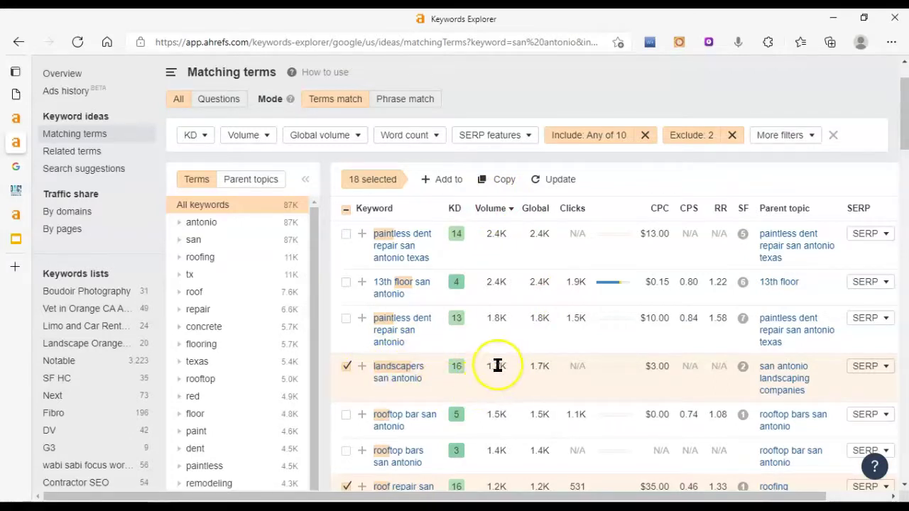
- Examine the keyword difficulty score of "landscapers san antonio" alongside its search volume
double_click(454, 366)
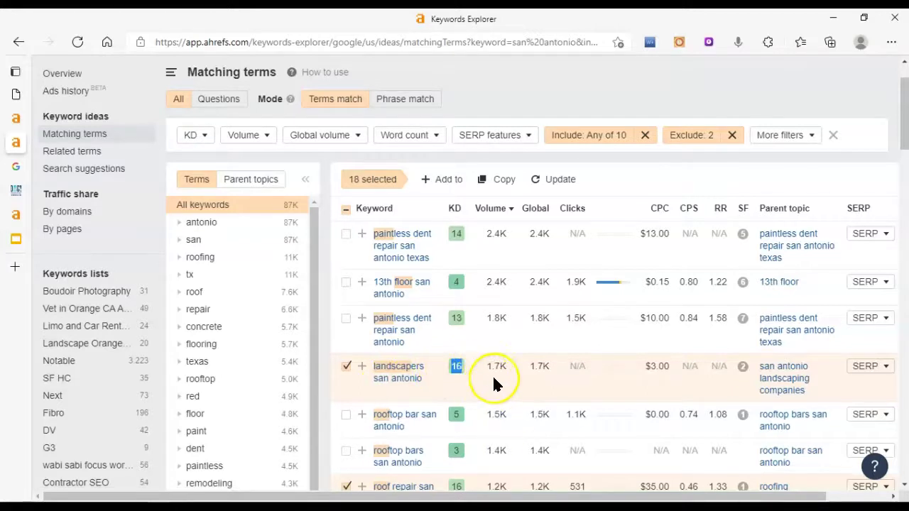
click(465, 373)
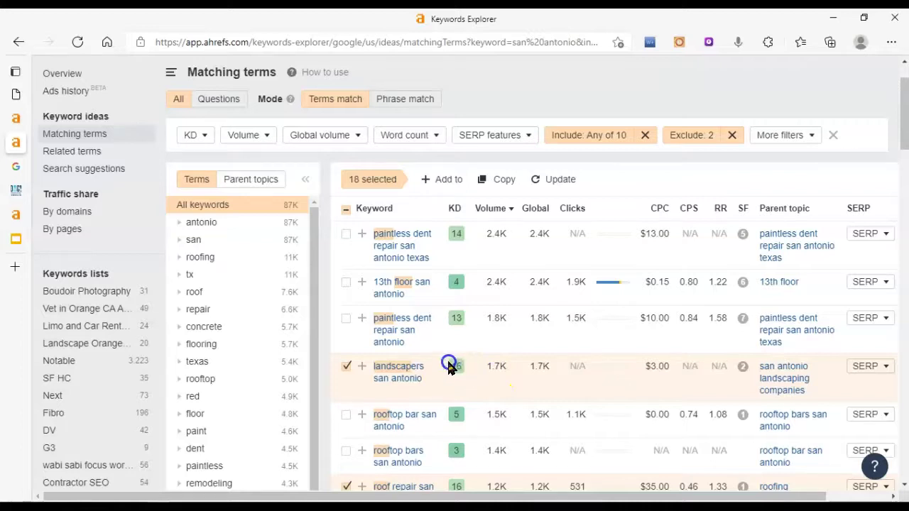
drag(448, 365, 464, 367)
scroll(507, 362, down, 1)
click(511, 325)
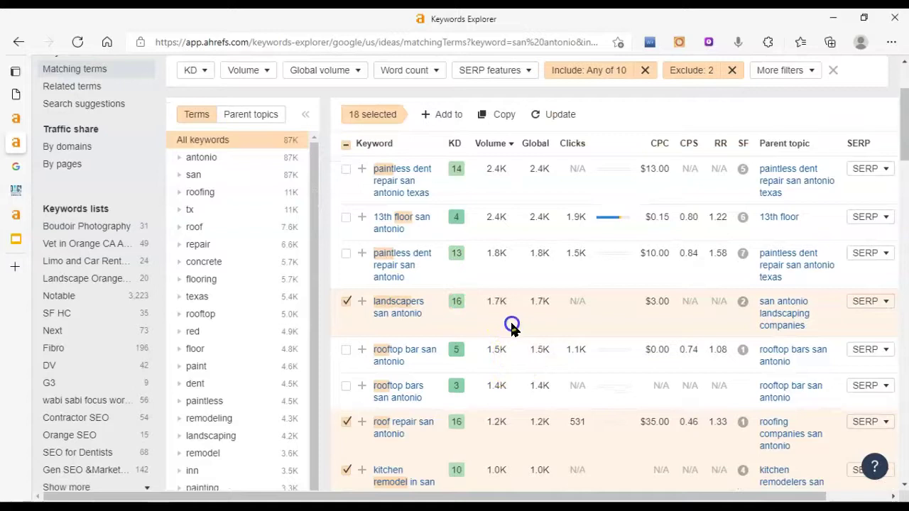
double_click(456, 299)
click(452, 288)
click(453, 327)
click(431, 303)
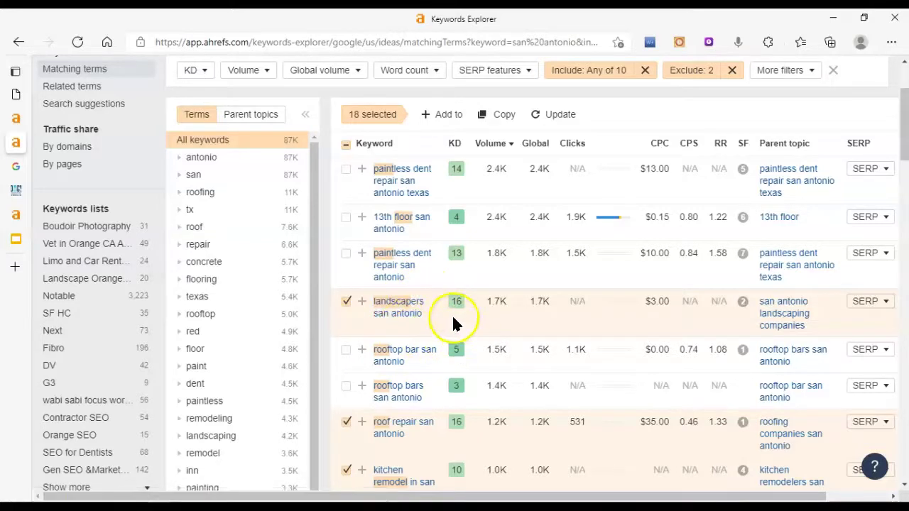
triple_click(458, 298)
click(462, 304)
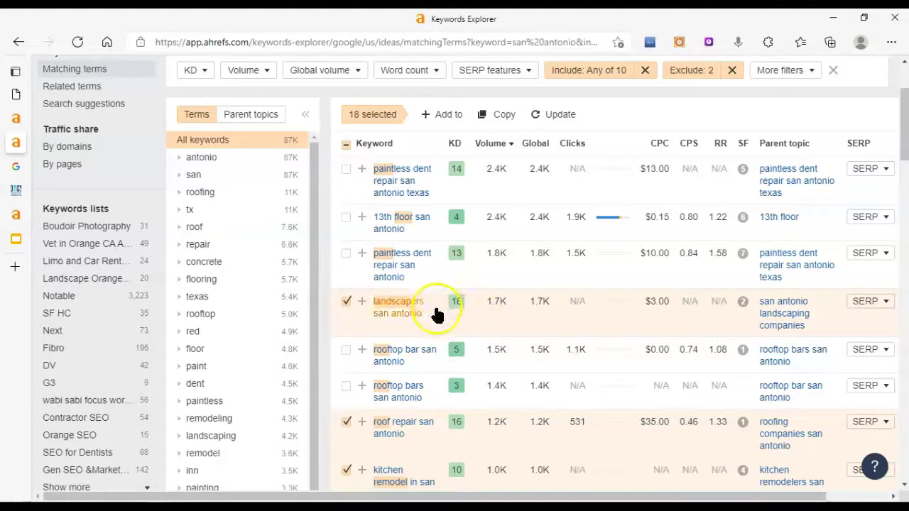
double_click(458, 301)
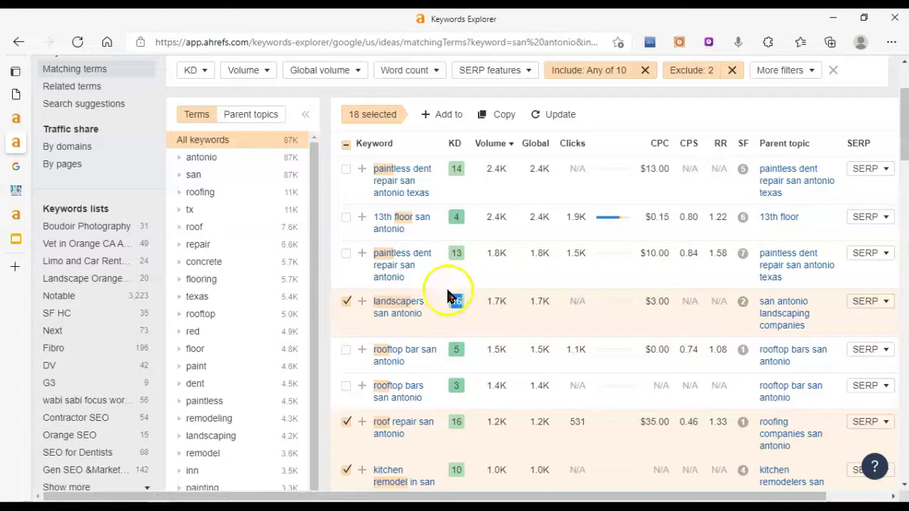
- Find "kitchen remodelers san antonio" among the matching terms and check its keyword difficulty and search volume
scroll(454, 321, down, 1)
click(455, 325)
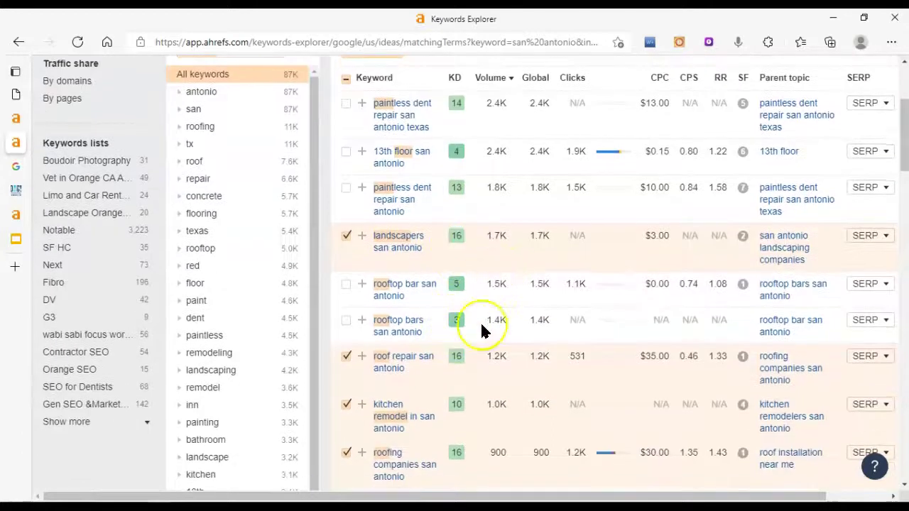
scroll(482, 368, down, 2)
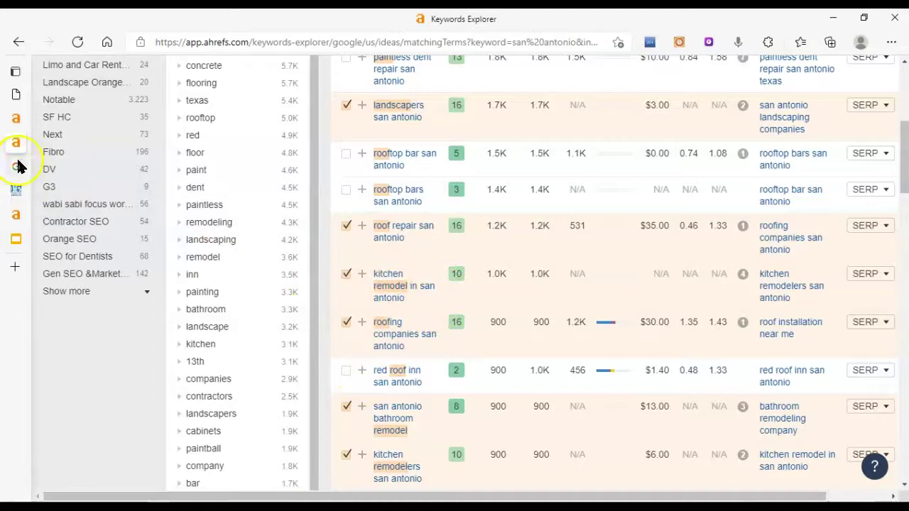
mouse_move(19, 157)
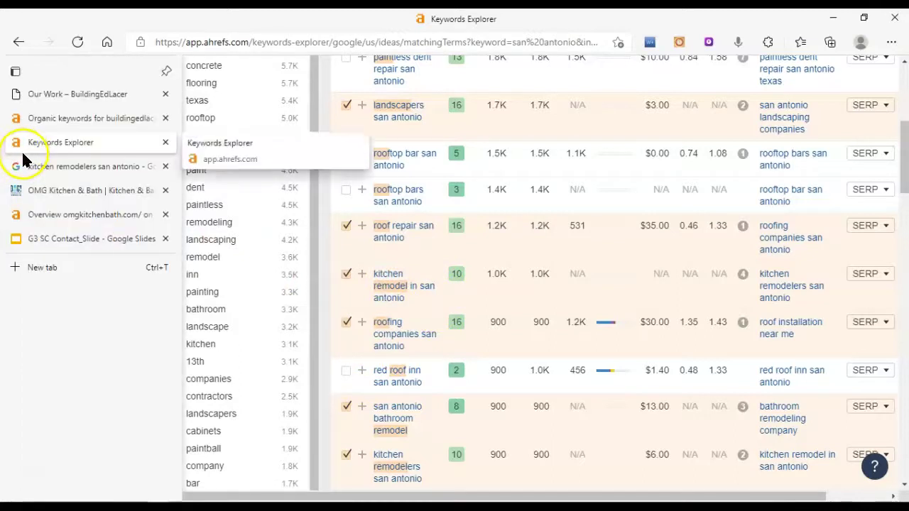
scroll(459, 439, down, 2)
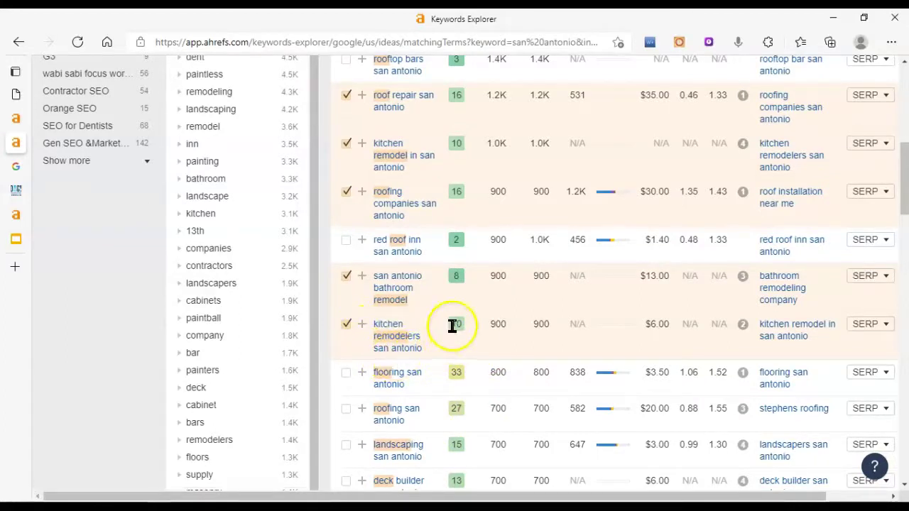
drag(450, 325, 467, 331)
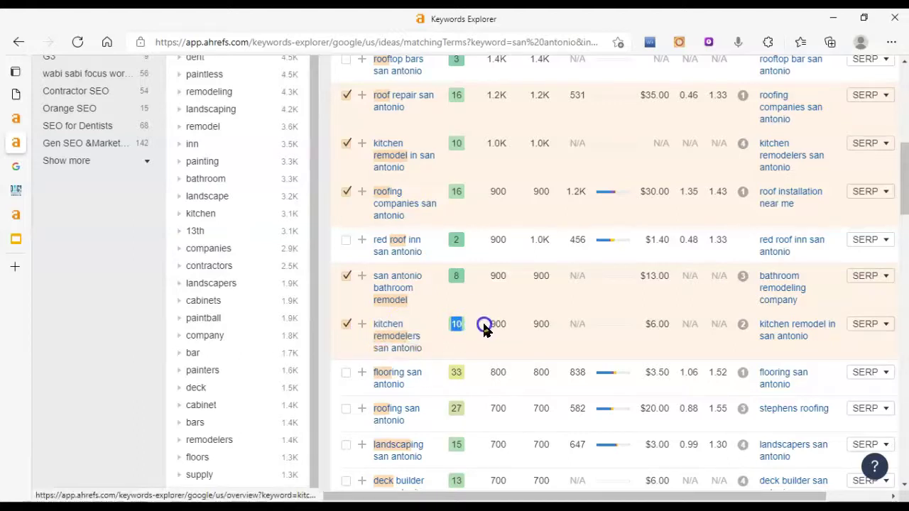
drag(484, 325, 509, 325)
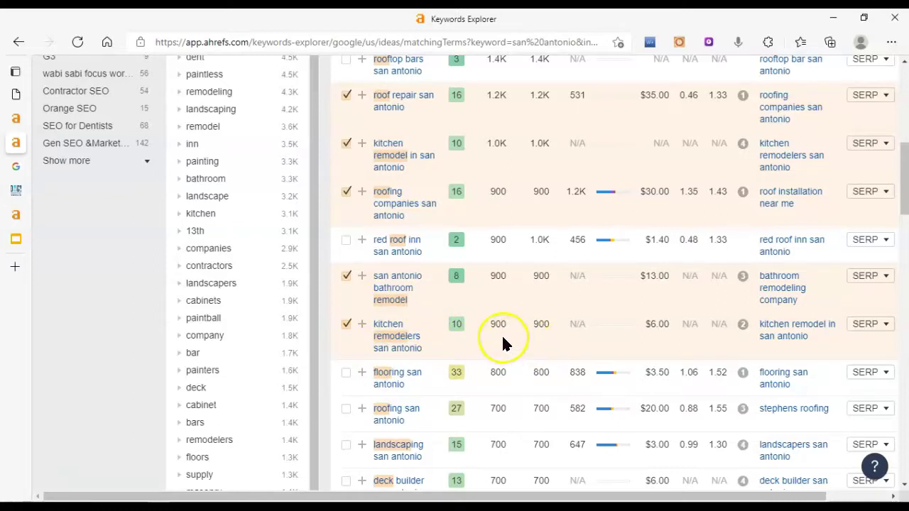
- Examine the map listings and organic results on Google for "kitchen remodelers san antonio" and return to the Keywords Explorer list
click(11, 168)
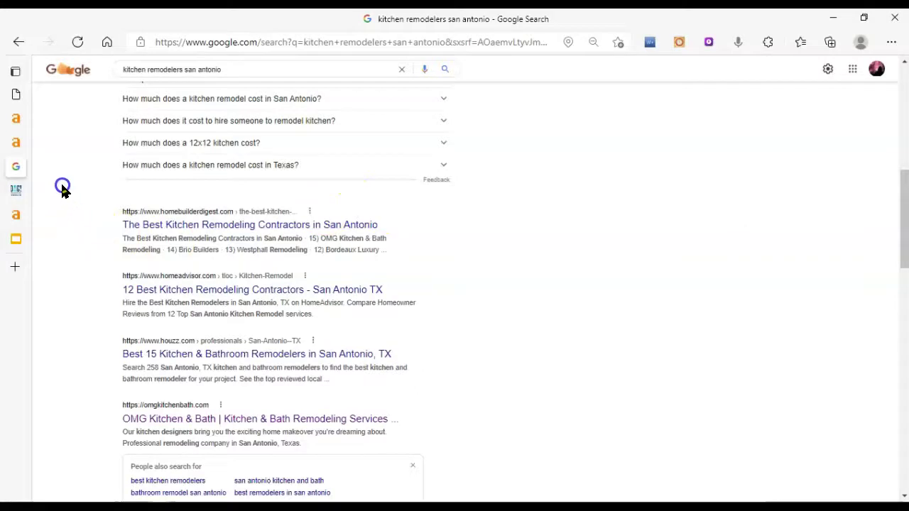
drag(63, 182, 458, 273)
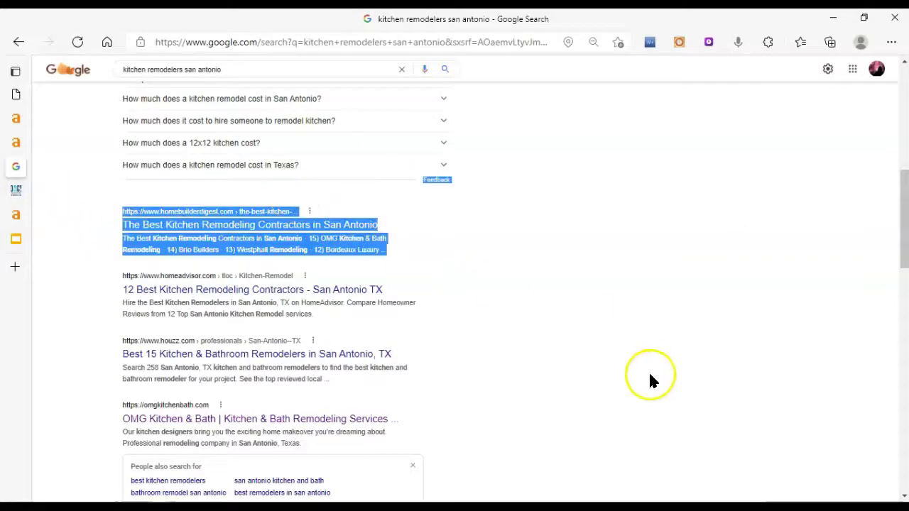
scroll(650, 359, up, 2)
scroll(646, 348, up, 2)
scroll(625, 358, down, 1)
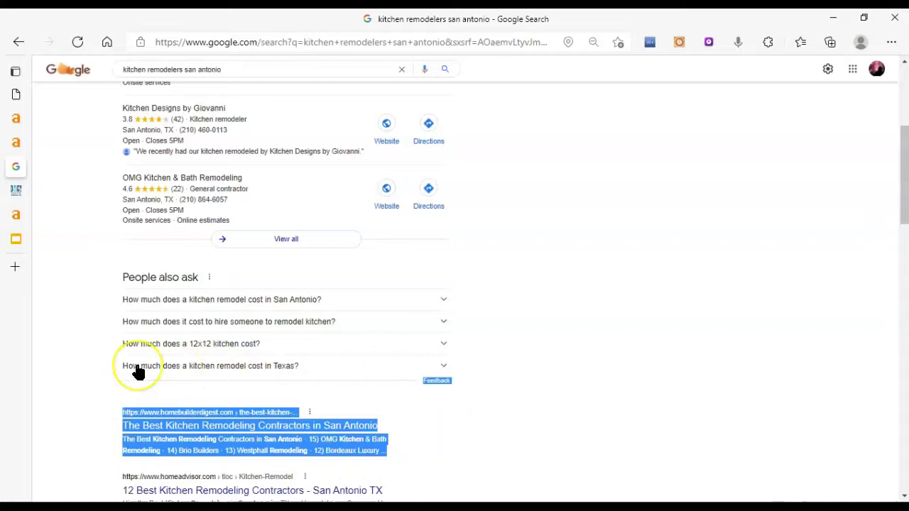
scroll(142, 366, down, 2)
scroll(543, 414, down, 5)
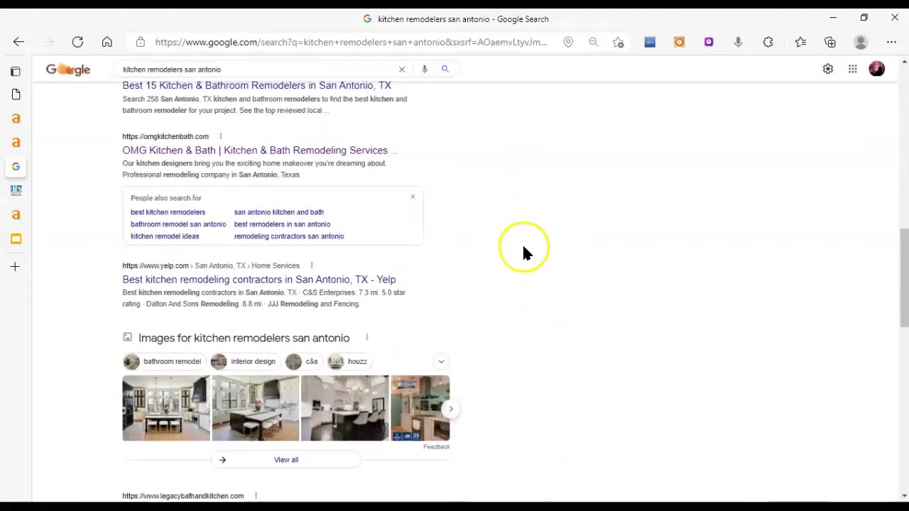
scroll(589, 353, up, 10)
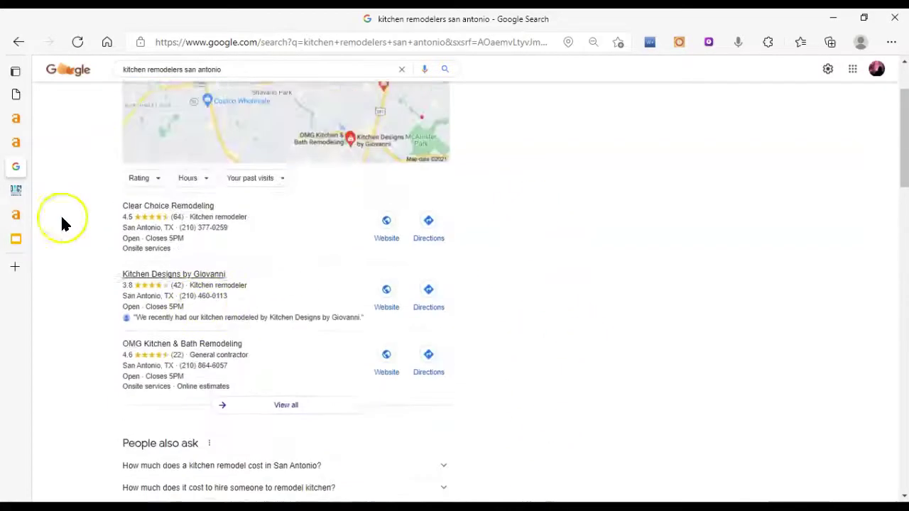
mouse_move(33, 191)
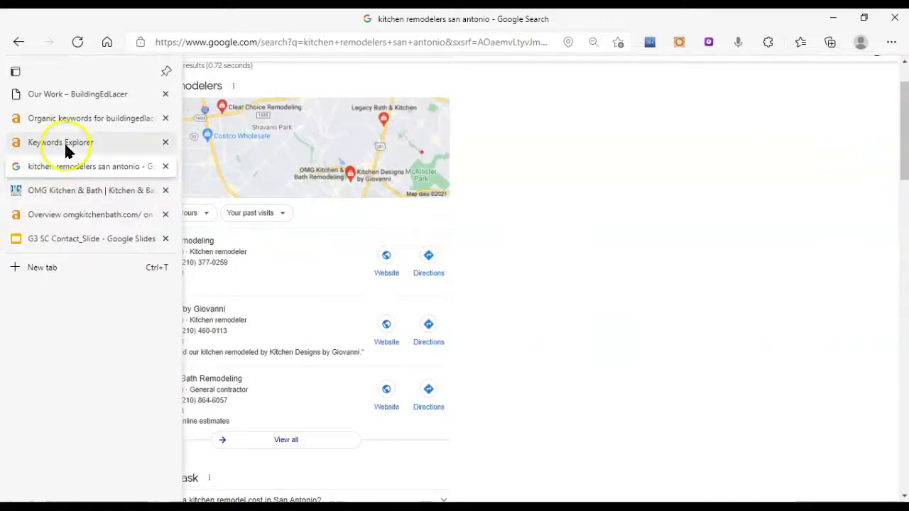
click(85, 144)
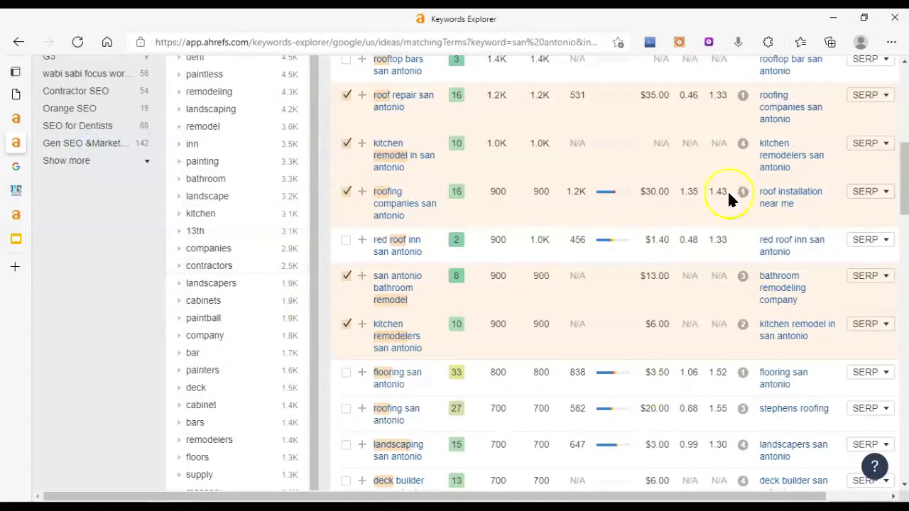
- Look through the remaining San Antonio matching terms, comparing keyword difficulty and search volume of the selected contractor keywords
scroll(777, 379, down, 5)
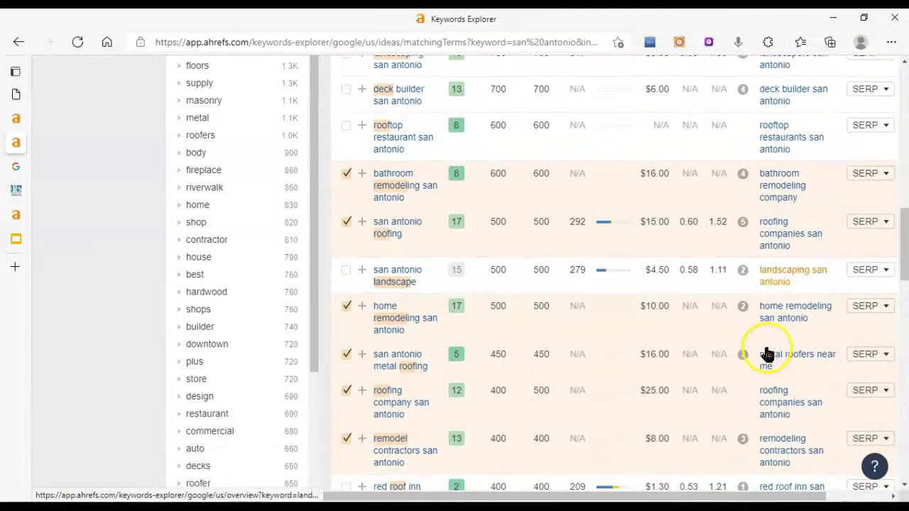
scroll(769, 354, down, 1)
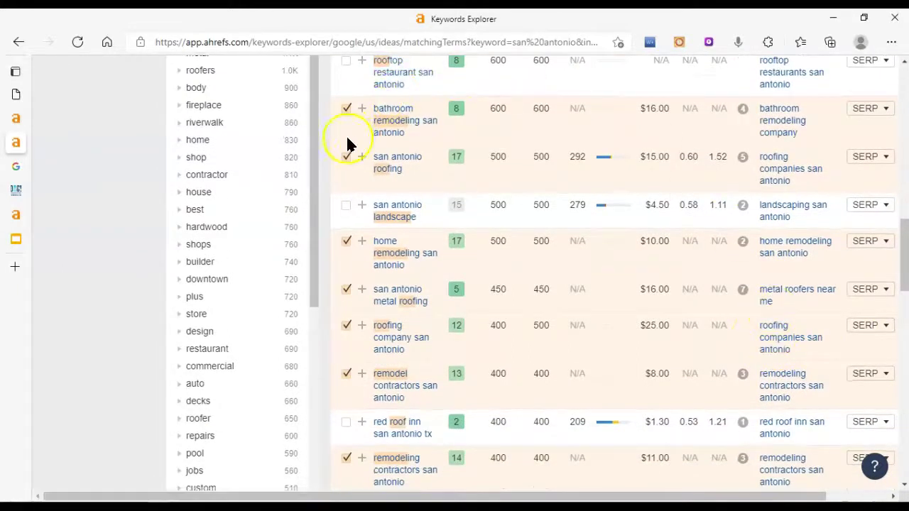
scroll(689, 393, down, 3)
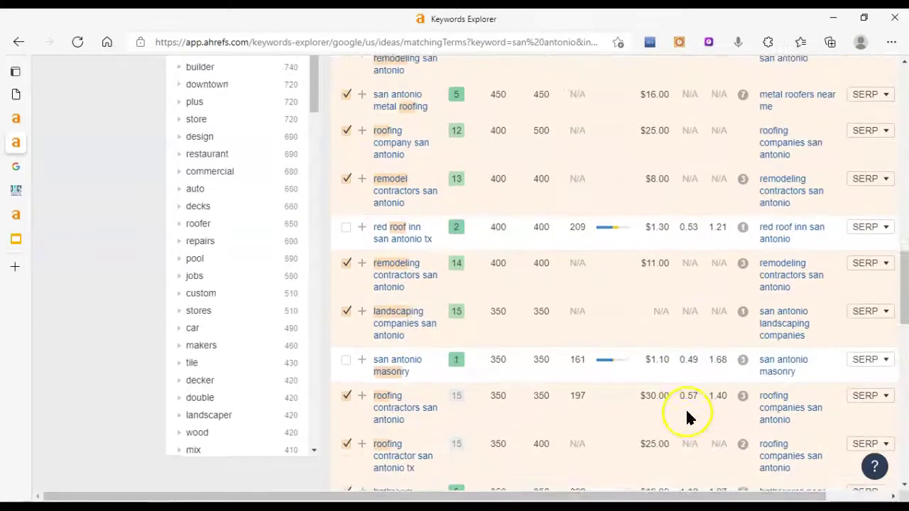
scroll(678, 436, down, 3)
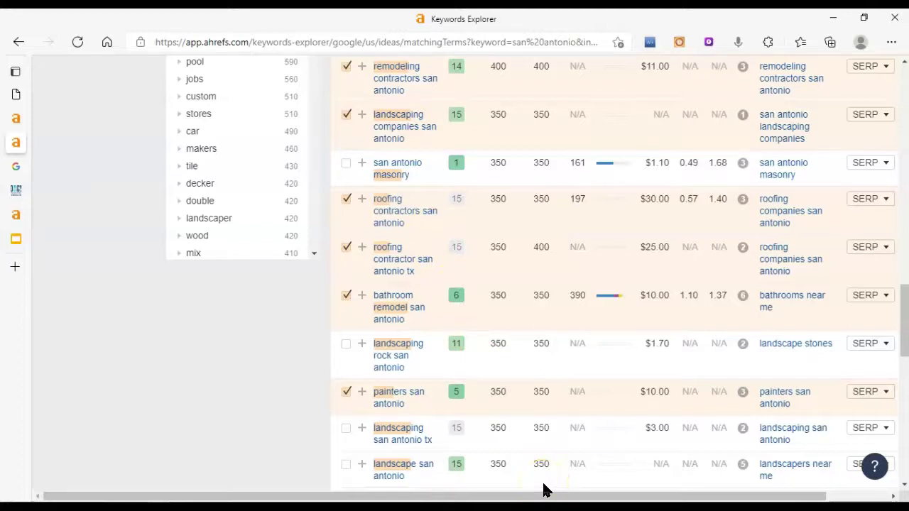
scroll(543, 488, up, 3)
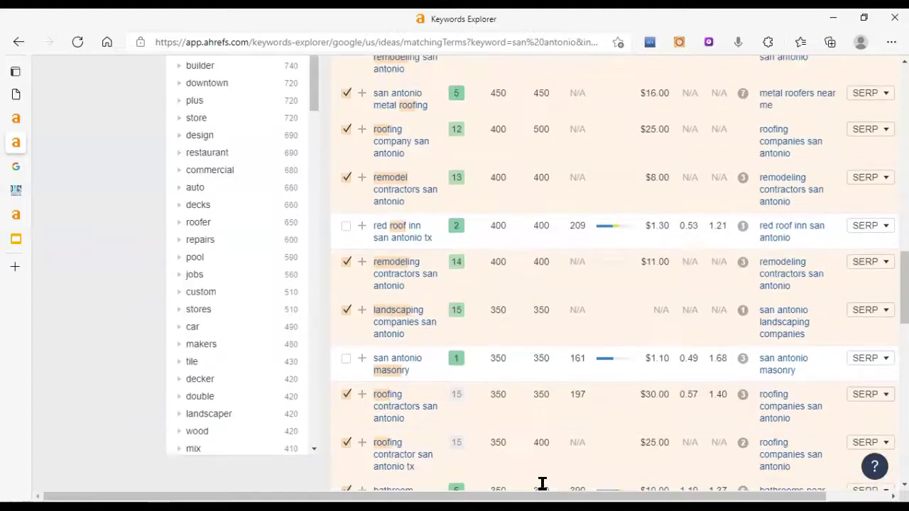
scroll(543, 489, up, 15)
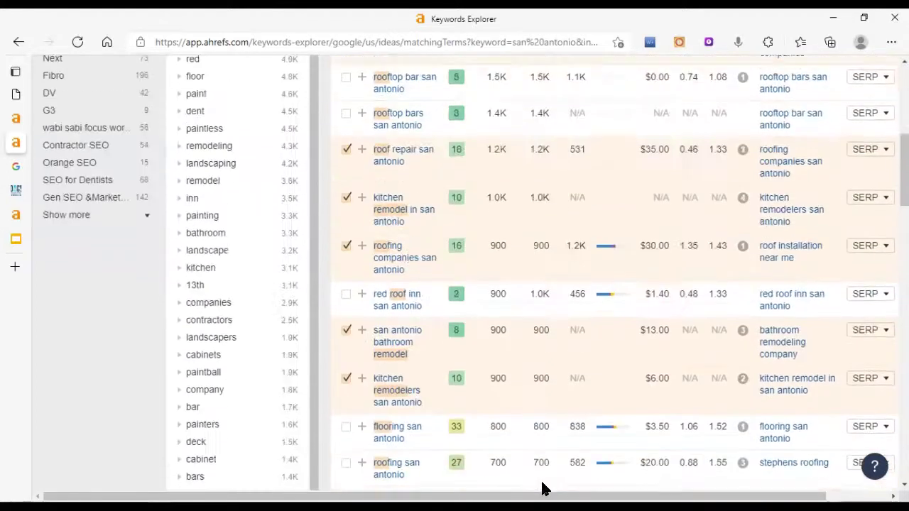
- Go back to the Google results for "kitchen remodelers san antonio" and examine the three businesses in the map listings
mouse_move(17, 180)
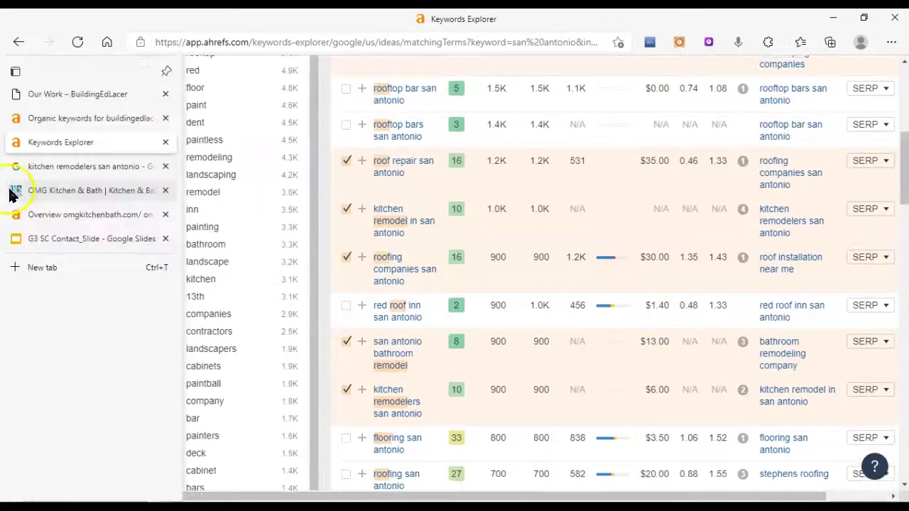
click(81, 167)
scroll(426, 284, up, 1)
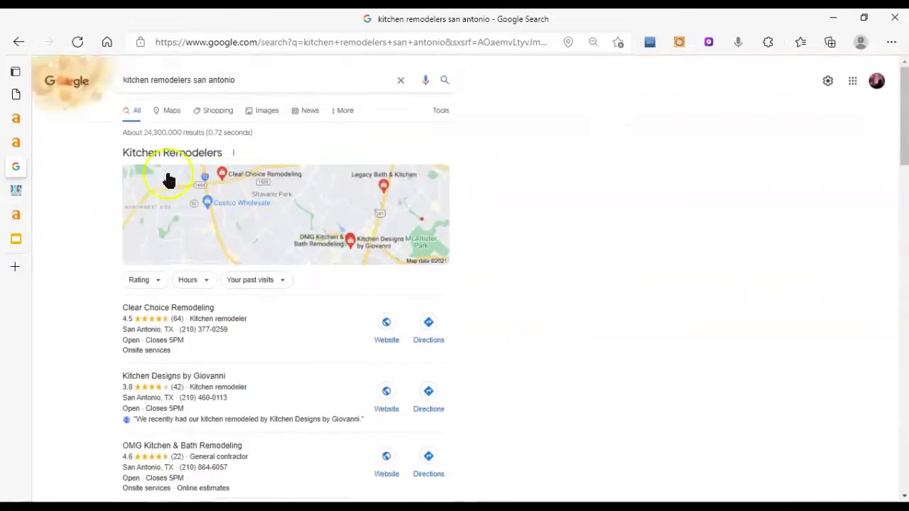
click(265, 81)
click(714, 288)
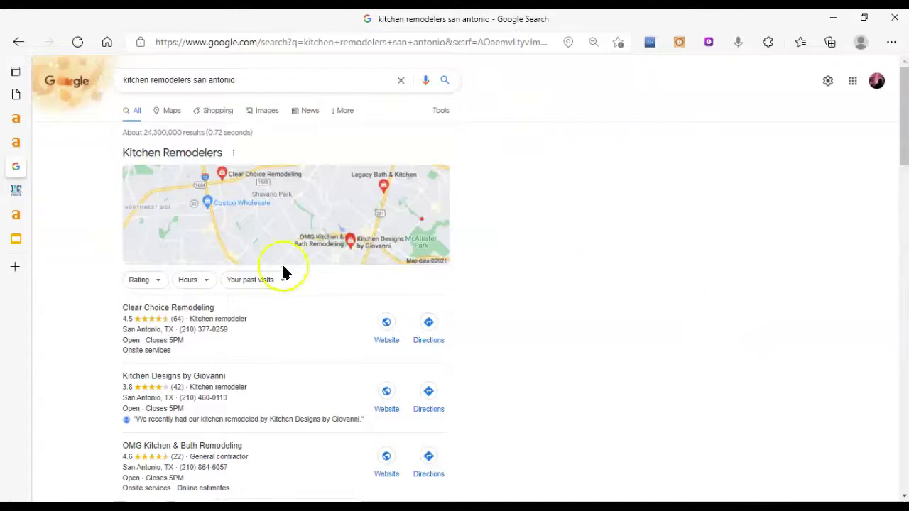
scroll(626, 117, down, 1)
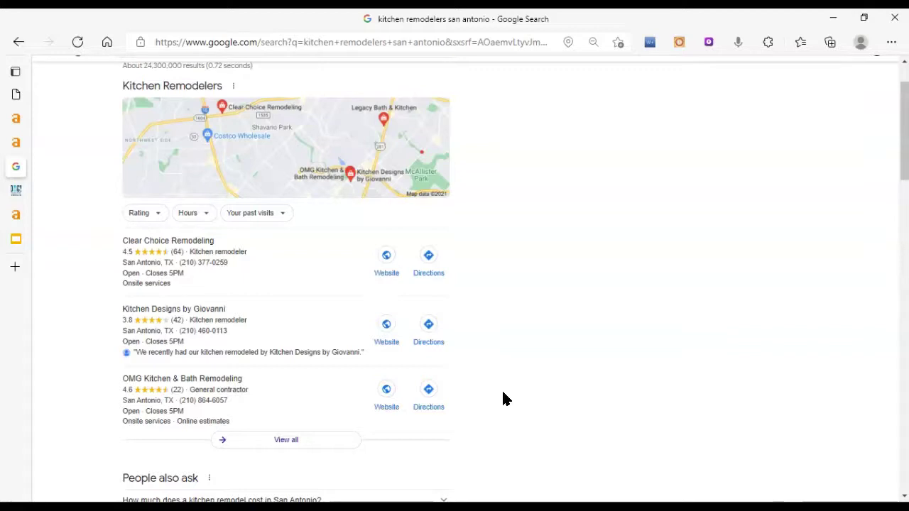
drag(59, 228, 511, 310)
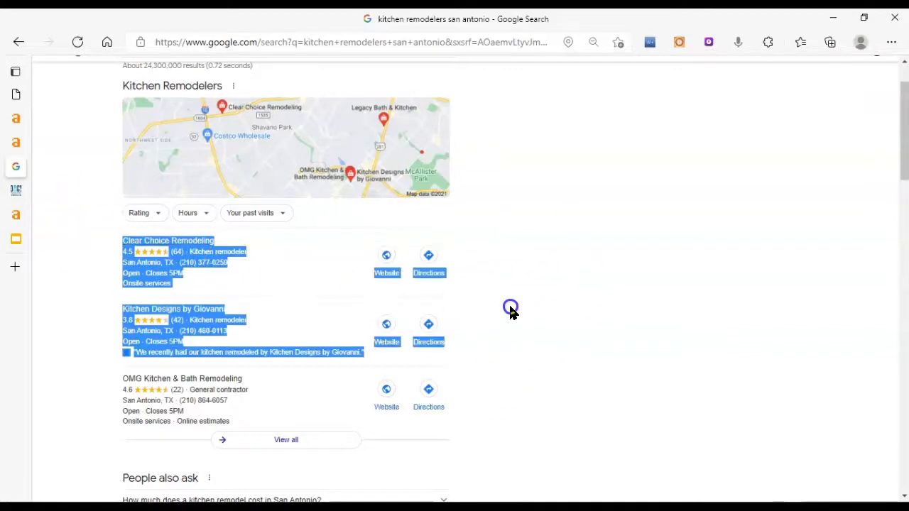
click(561, 288)
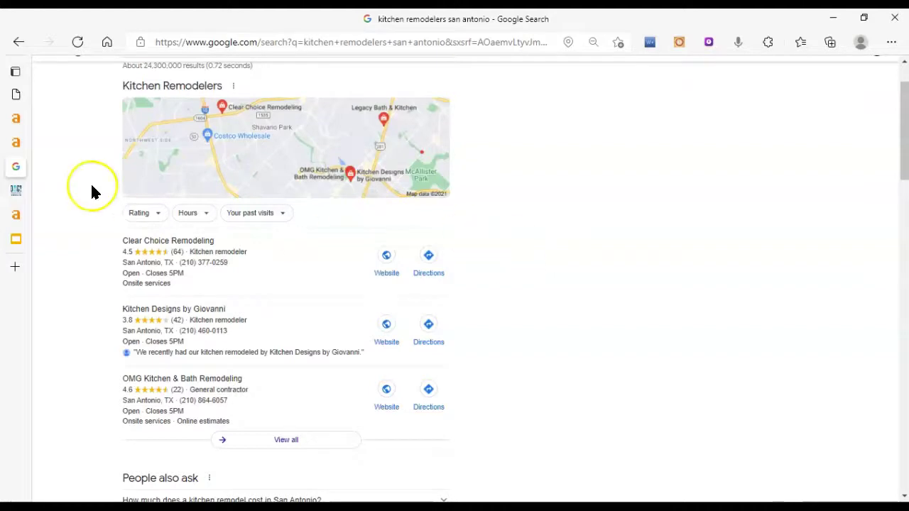
drag(90, 199, 382, 284)
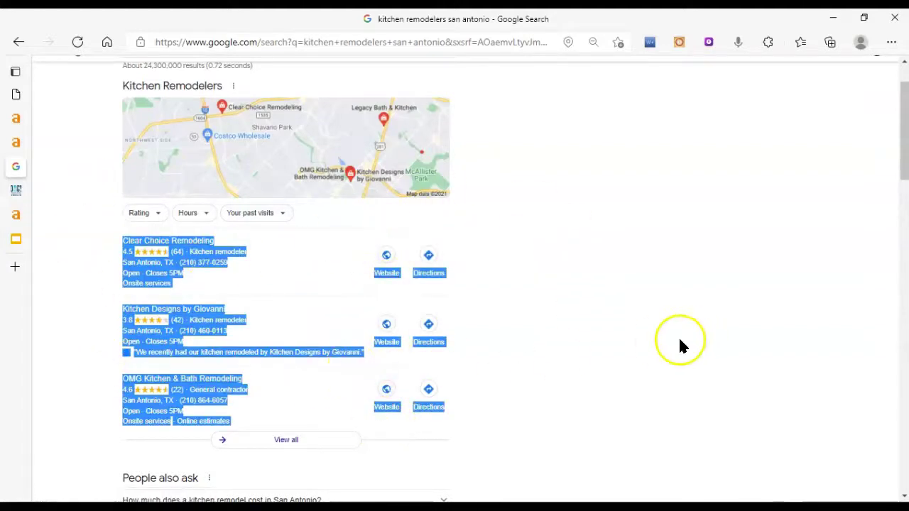
- Examine the organic results below the map listings and highlight the OMG Kitchen & Bath result title
scroll(622, 349, down, 4)
click(632, 300)
scroll(632, 300, down, 2)
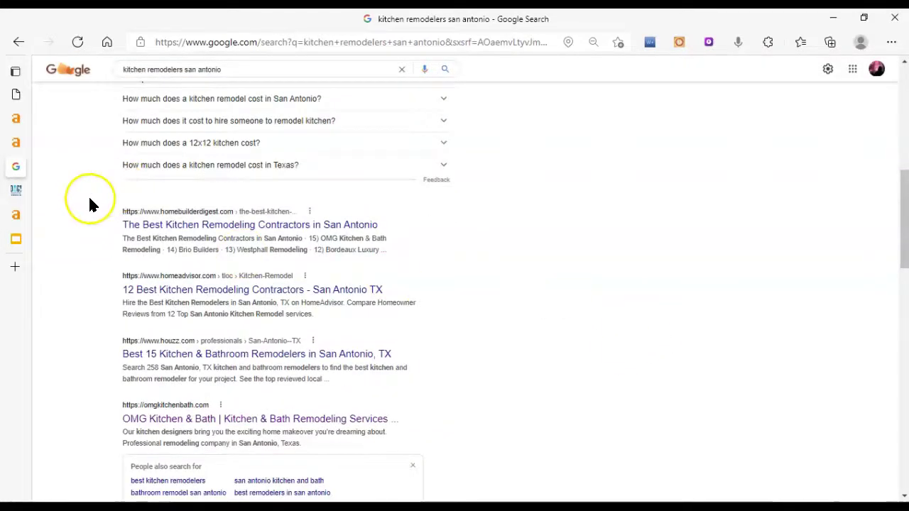
drag(83, 177, 547, 447)
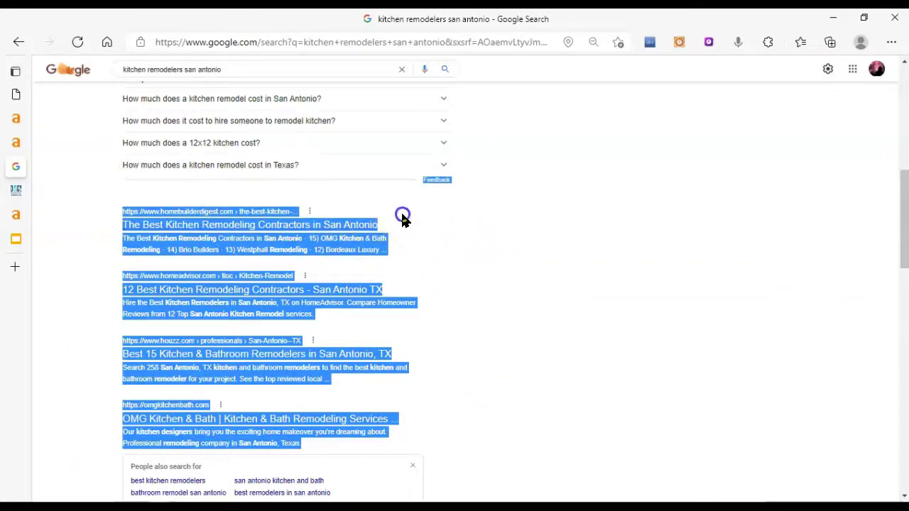
click(78, 290)
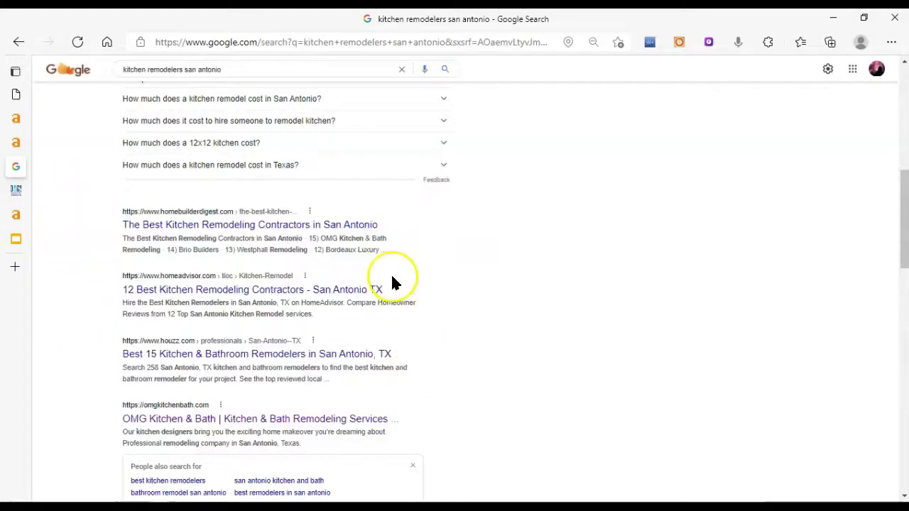
scroll(394, 284, down, 2)
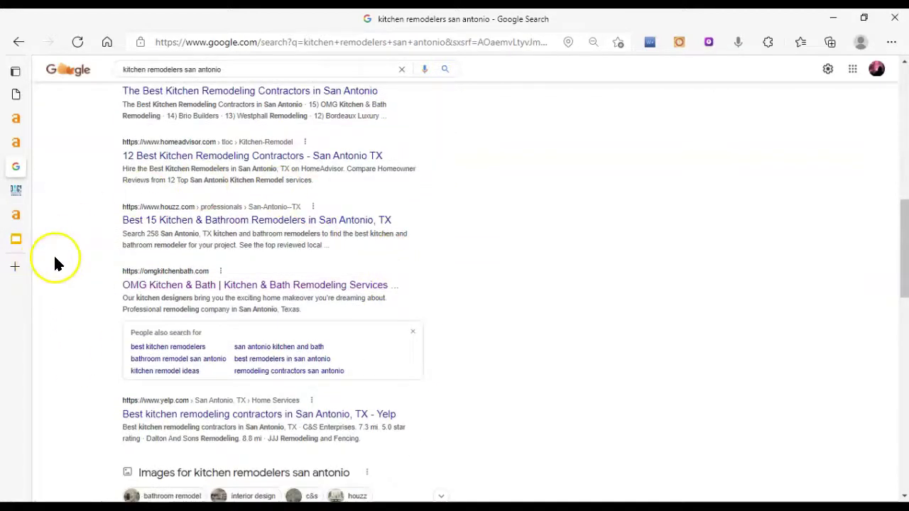
scroll(54, 261, up, 1)
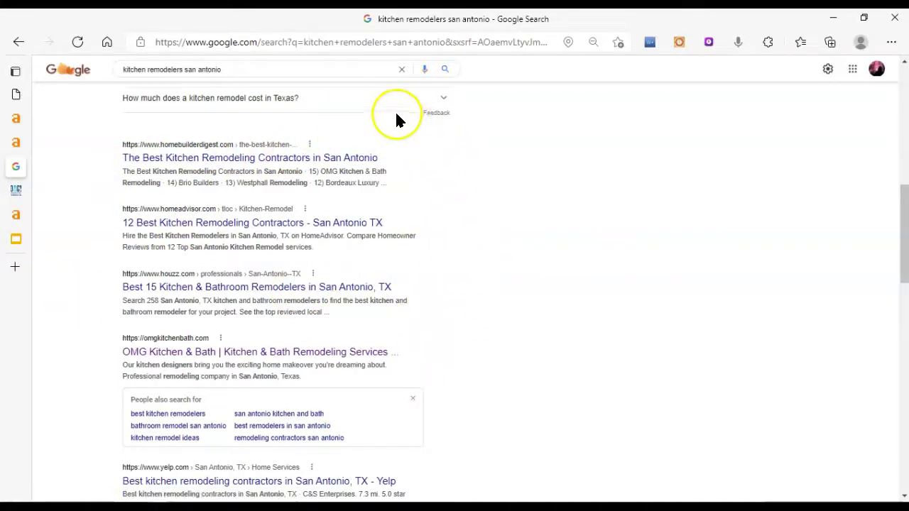
drag(100, 355, 443, 353)
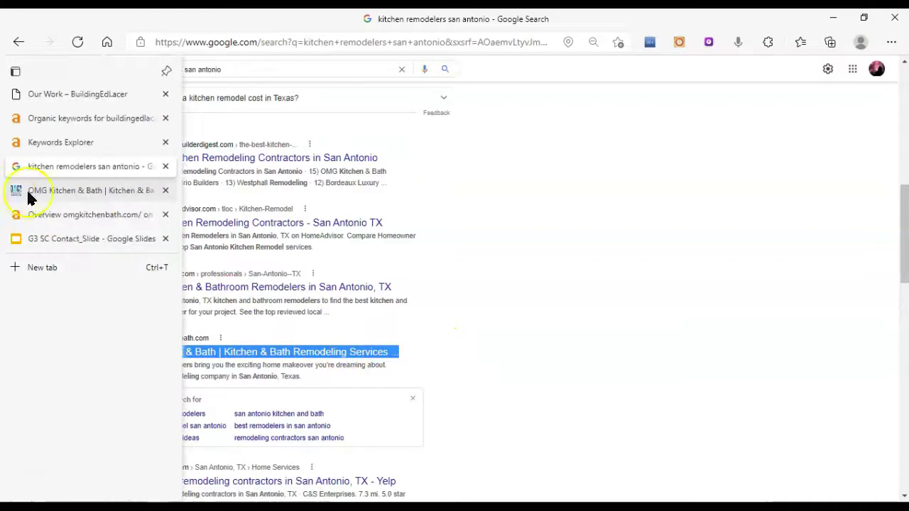
- Switch to the OMG Kitchen & Bath website and look through its home page down to the footer and back to the introduction
click(37, 190)
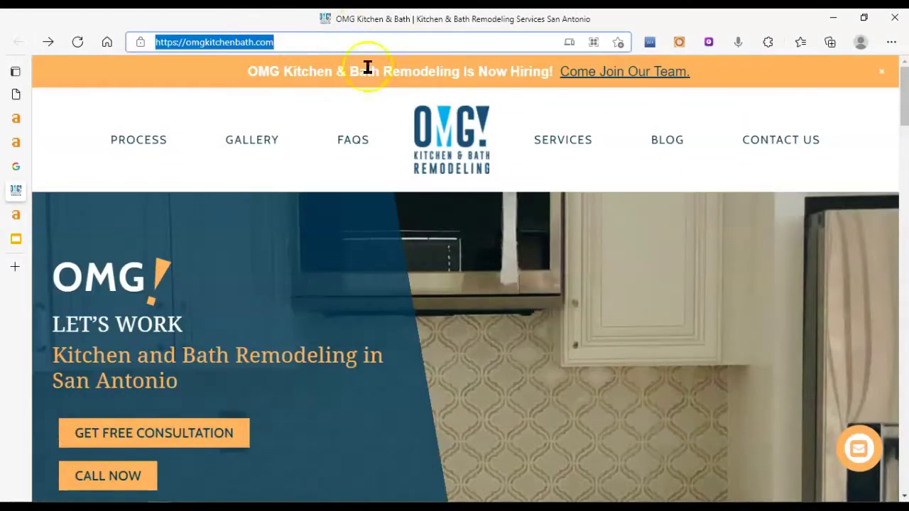
scroll(582, 415, down, 6)
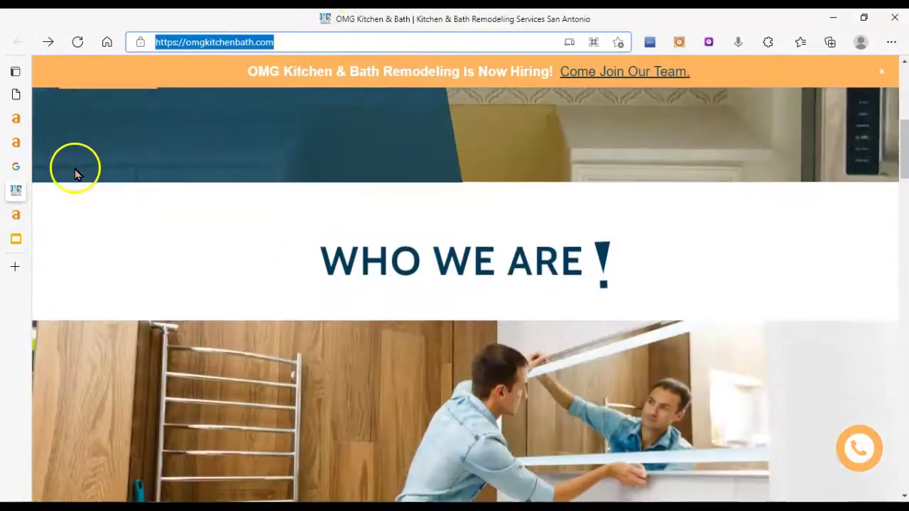
scroll(403, 269, down, 8)
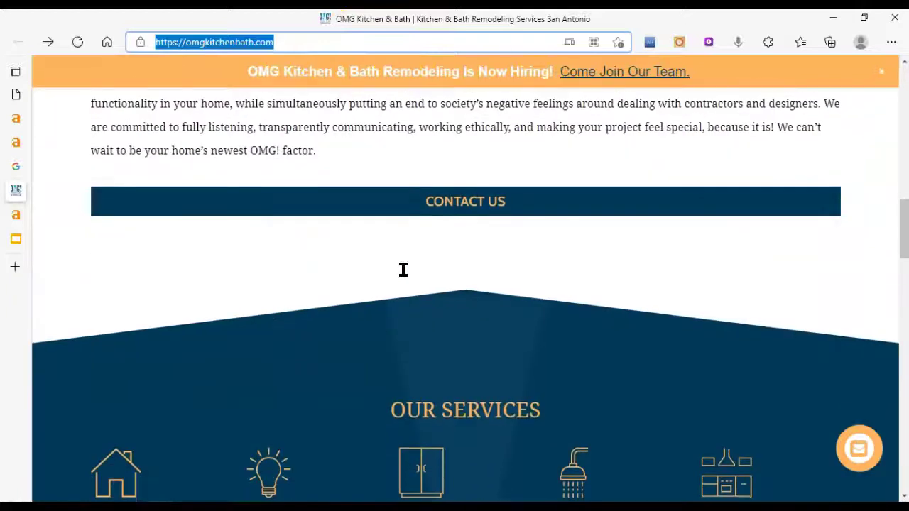
scroll(397, 273, up, 9)
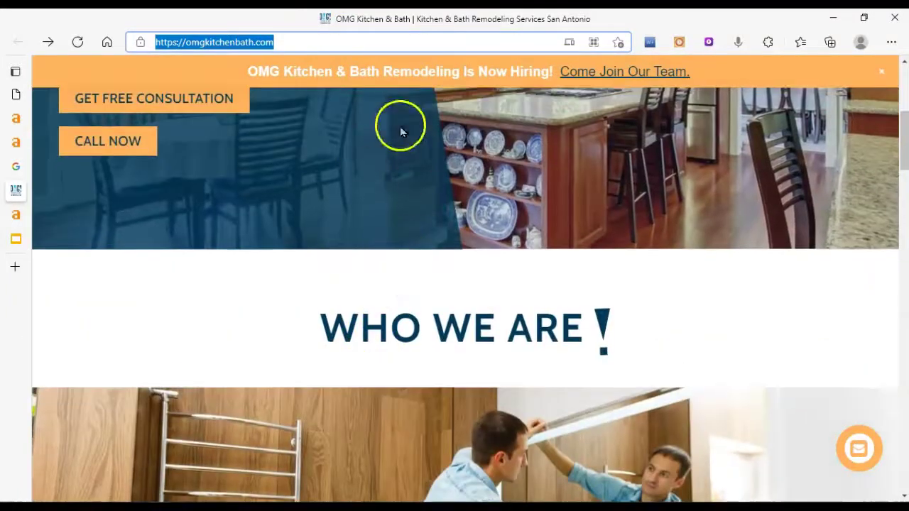
scroll(416, 264, up, 5)
scroll(318, 276, down, 7)
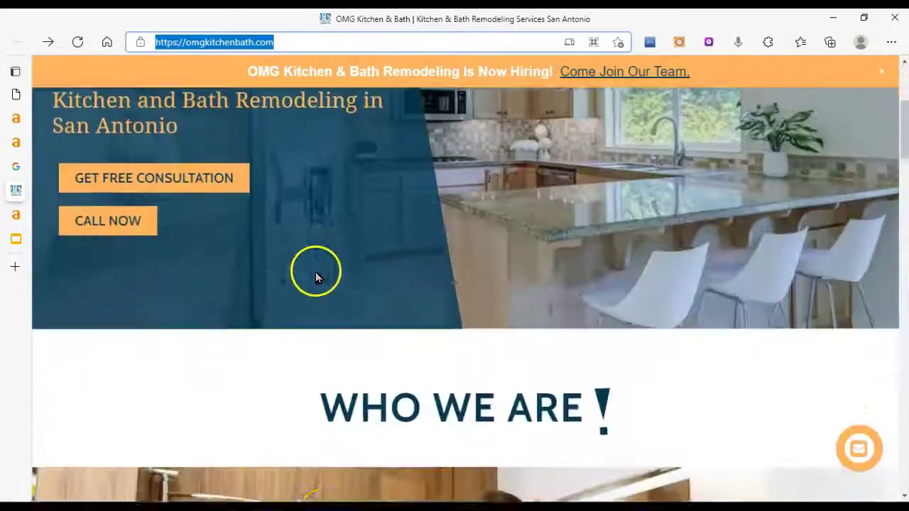
scroll(338, 307, down, 7)
scroll(430, 345, up, 3)
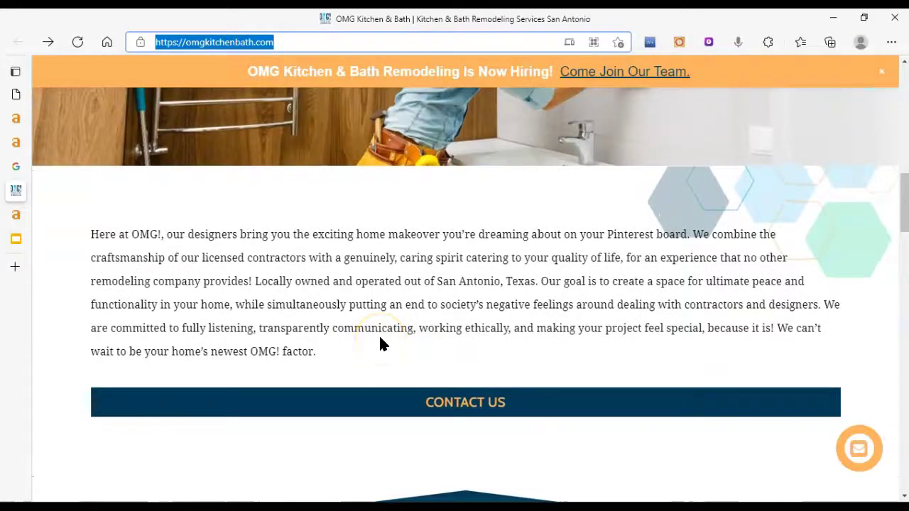
scroll(380, 338, down, 10)
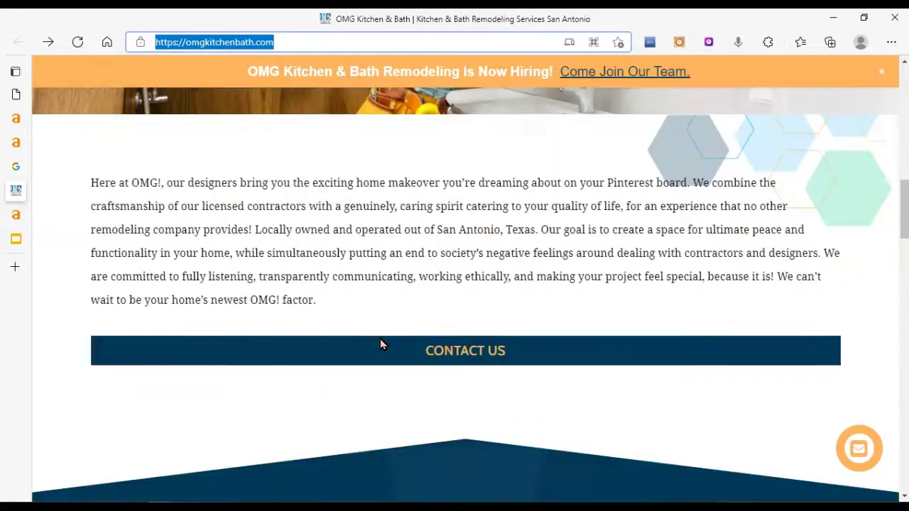
scroll(380, 345, down, 8)
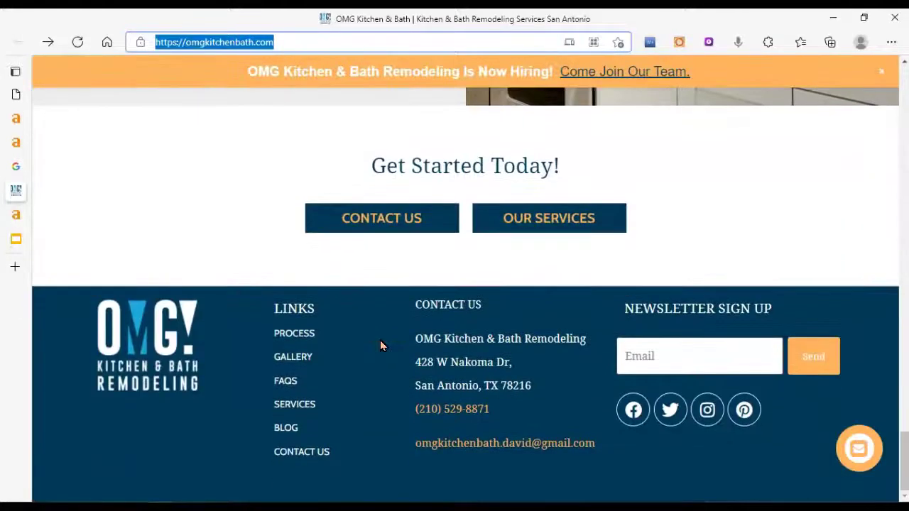
scroll(380, 341, up, 8)
scroll(553, 299, up, 8)
scroll(593, 316, up, 6)
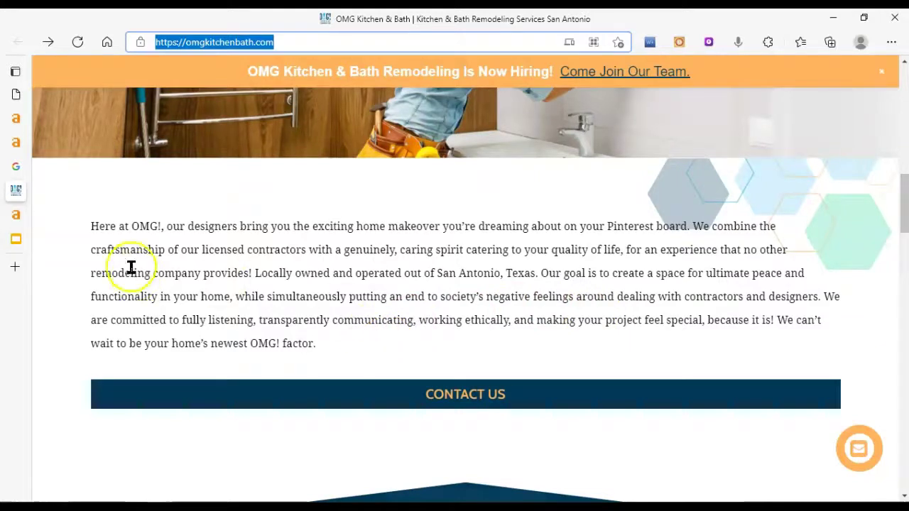
- Highlight the home page's introductory paragraph beginning "Here at OMG!" and examine the text content around it
drag(84, 229, 501, 372)
scroll(460, 355, down, 5)
scroll(519, 340, up, 10)
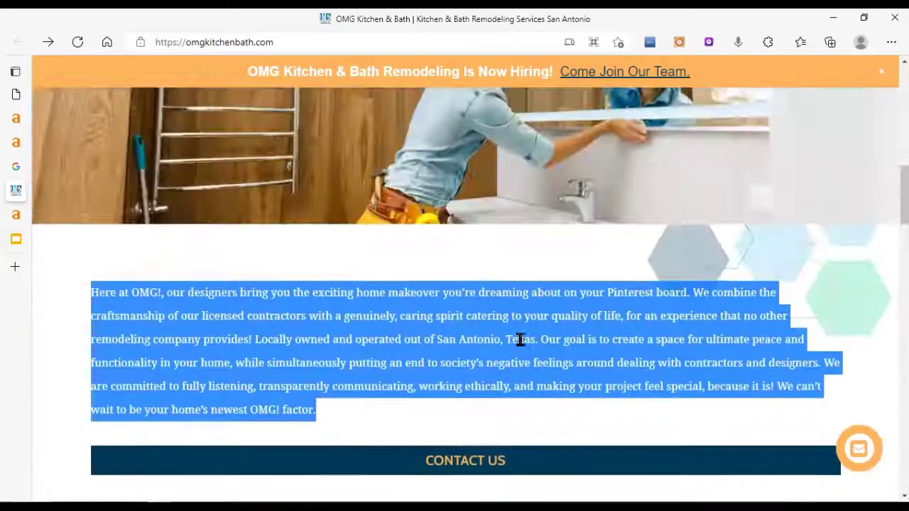
scroll(515, 341, down, 5)
scroll(509, 282, up, 2)
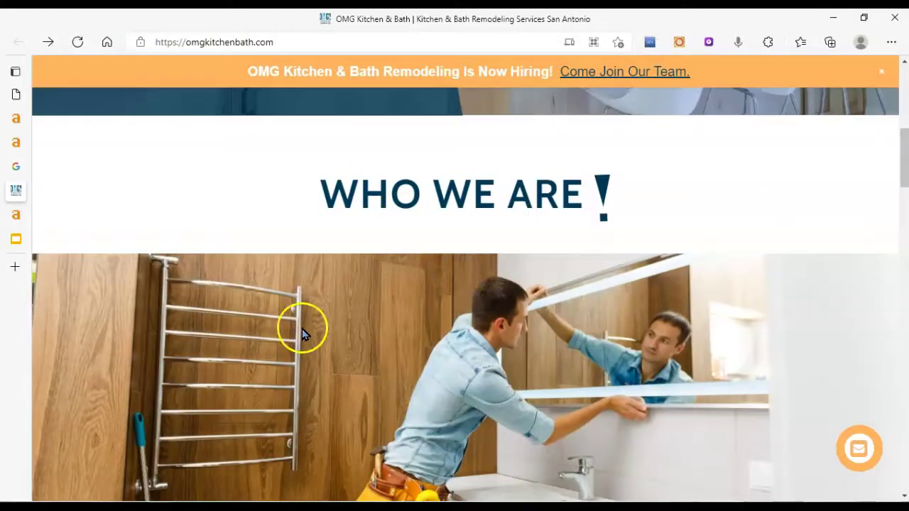
scroll(300, 331, down, 1)
click(469, 274)
right_click(468, 273)
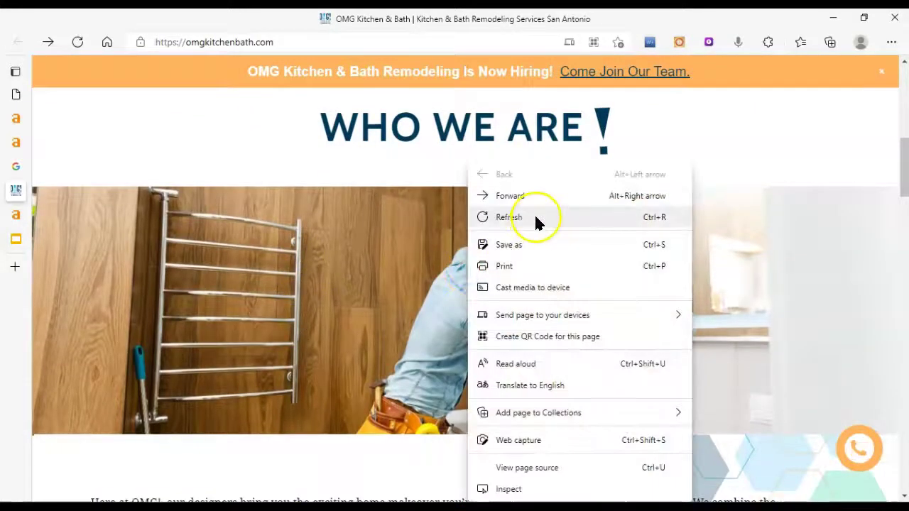
click(346, 345)
- Open the save dialog for the OMG logo image in the site header to check the image's file name
scroll(346, 344, down, 3)
scroll(433, 341, down, 10)
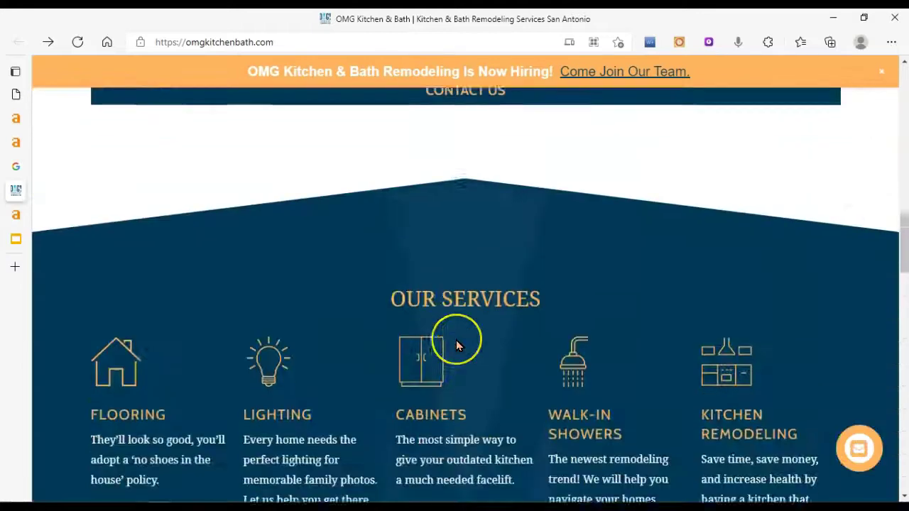
scroll(458, 346, up, 3)
scroll(458, 346, up, 15)
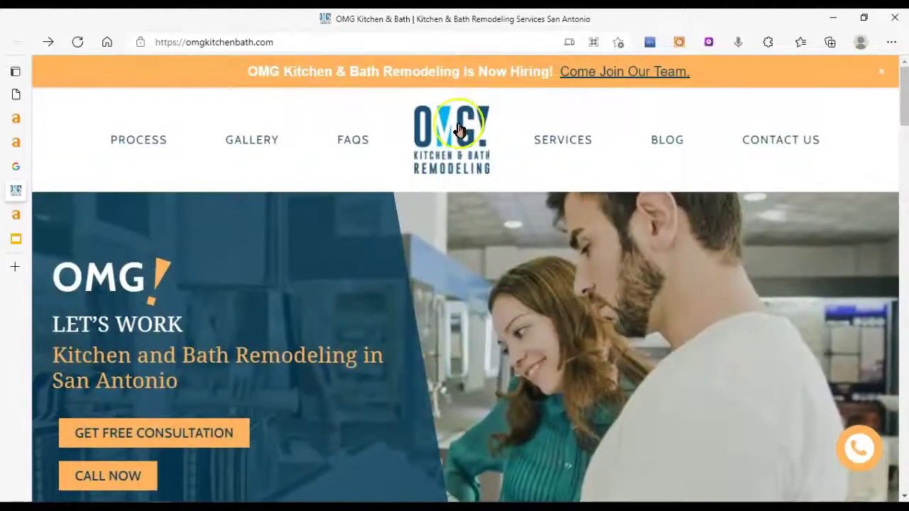
right_click(458, 130)
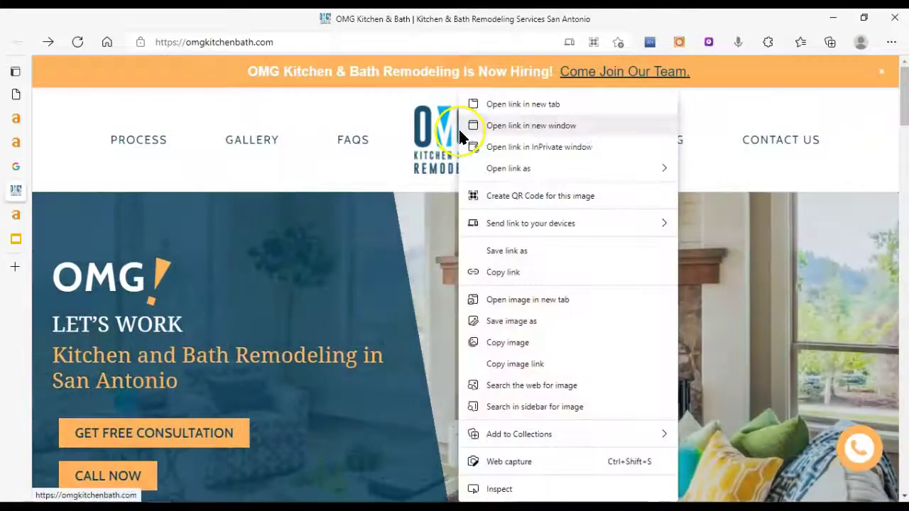
click(474, 323)
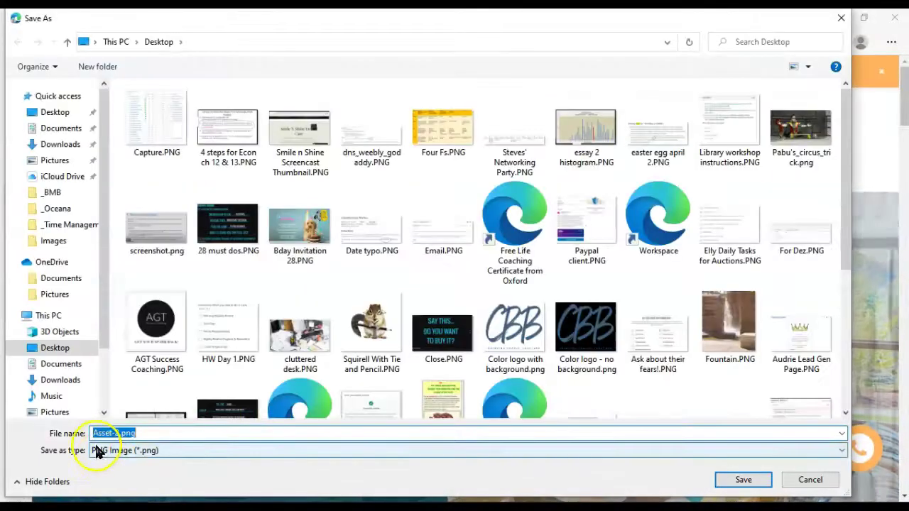
- Examine the OMG logo's suggested file name in the save dialog and cancel without saving
click(97, 433)
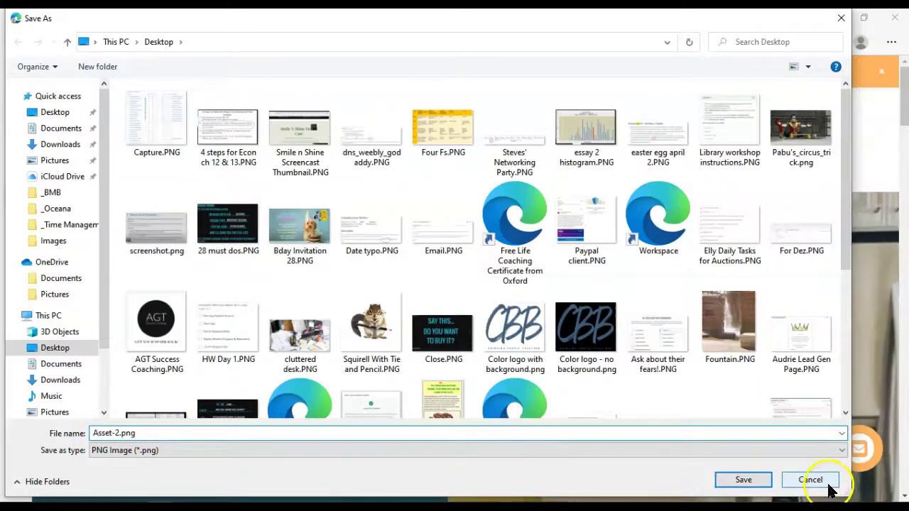
double_click(152, 434)
click(810, 481)
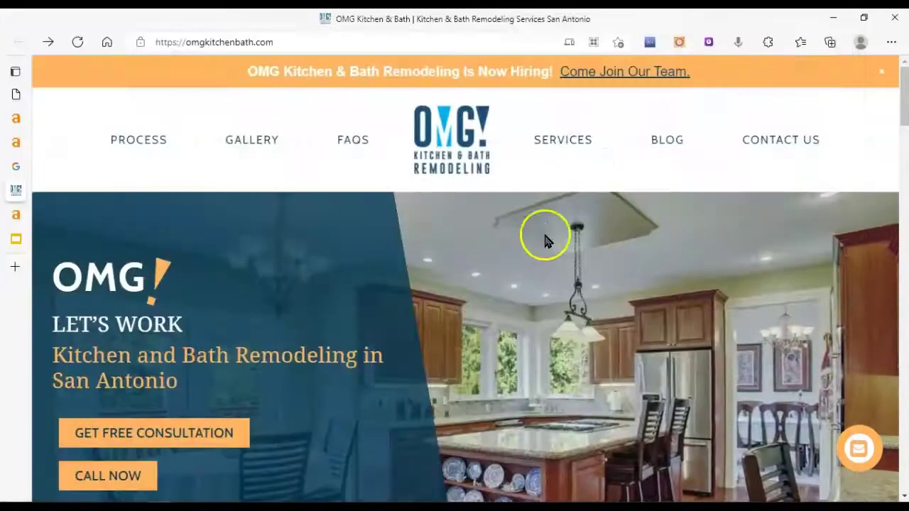
- Open the site's Gallery page and enlarge the second kitchen photo, showing the wine rack and glasses
click(660, 390)
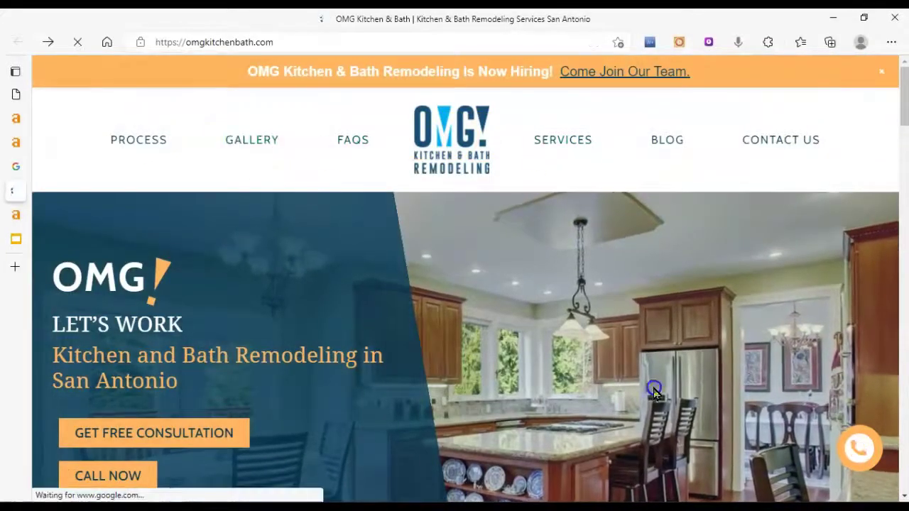
scroll(594, 357, down, 5)
scroll(298, 355, down, 3)
scroll(380, 318, up, 3)
click(405, 355)
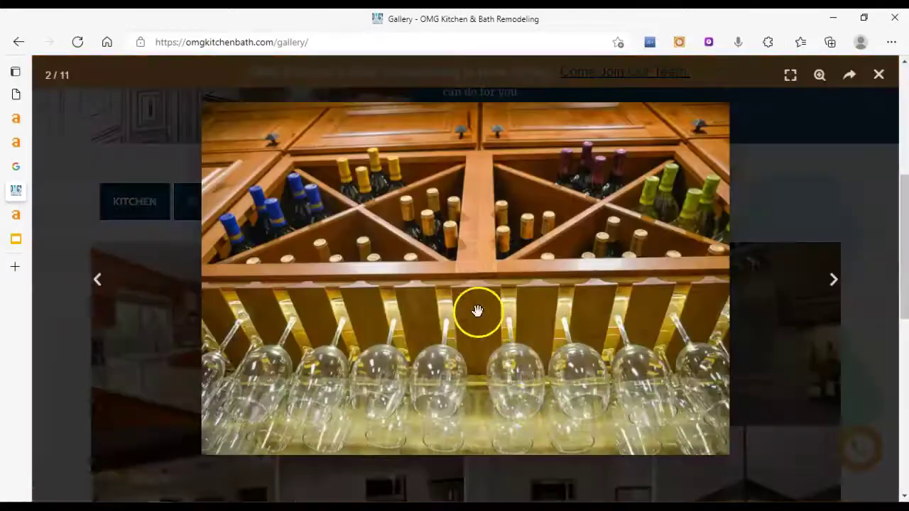
- Check the wine rack photo's file name in the save dialog, cancel without saving, and close the enlarged photo
right_click(461, 299)
click(503, 90)
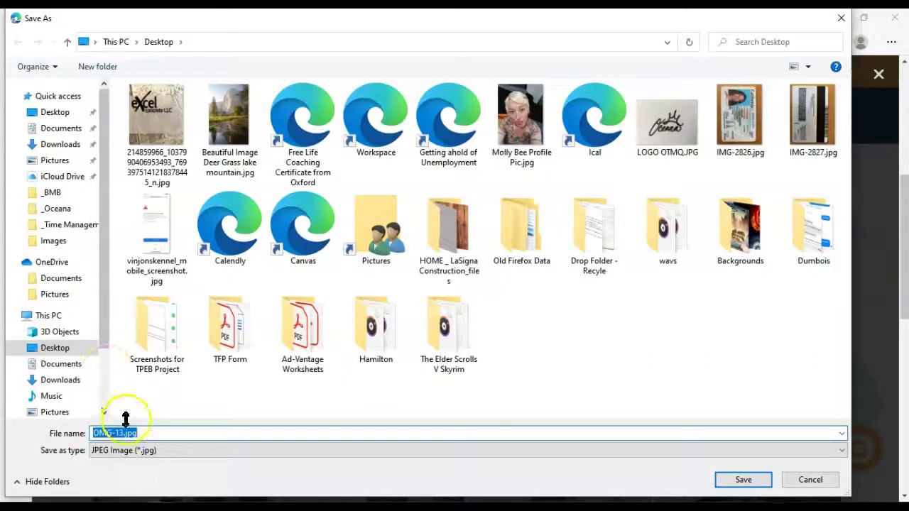
click(153, 430)
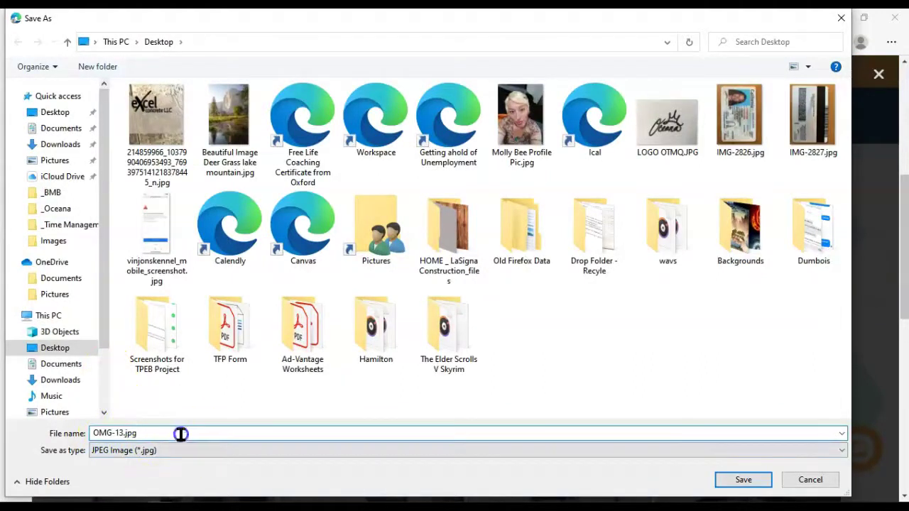
click(810, 480)
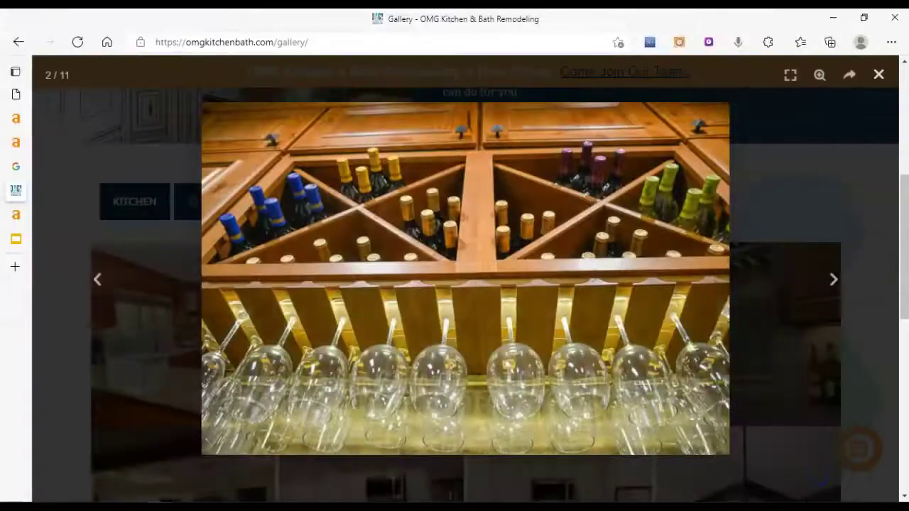
click(878, 75)
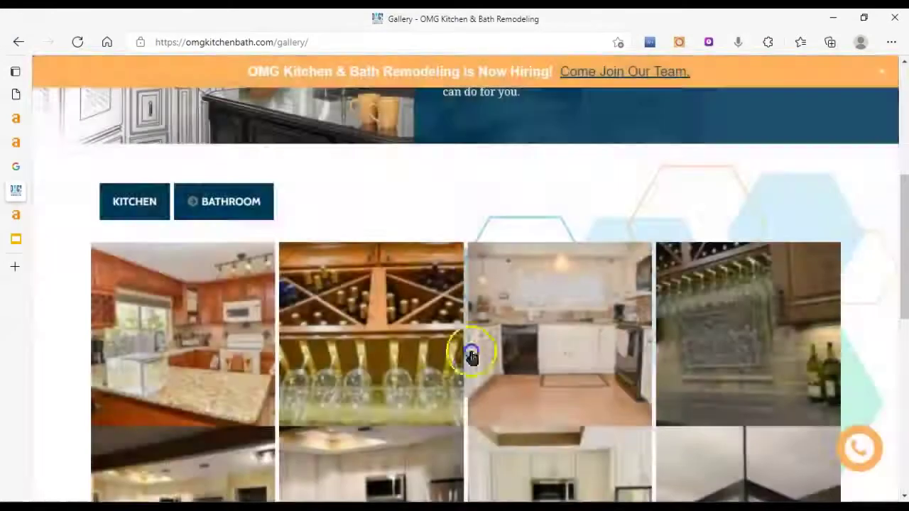
- Look through the Gallery page's heading, photos and footer for text content, and return to the heading
scroll(561, 390, up, 5)
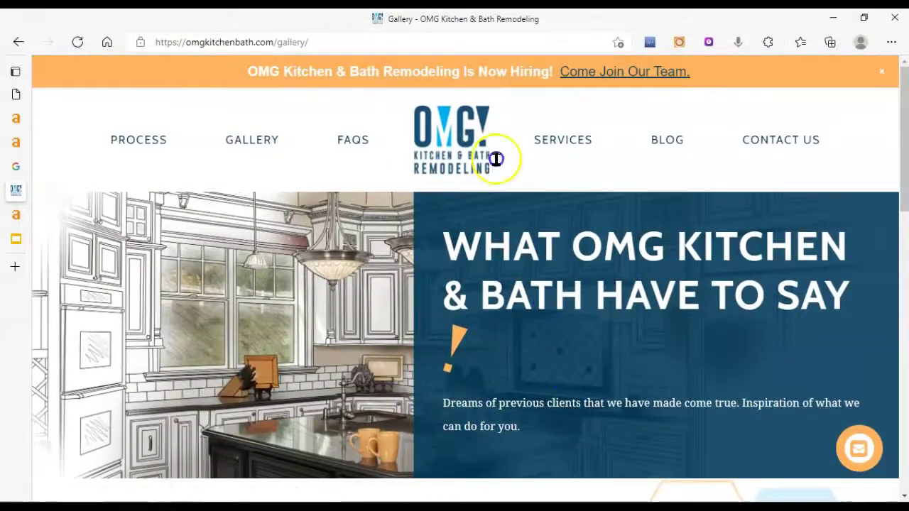
scroll(416, 311, down, 15)
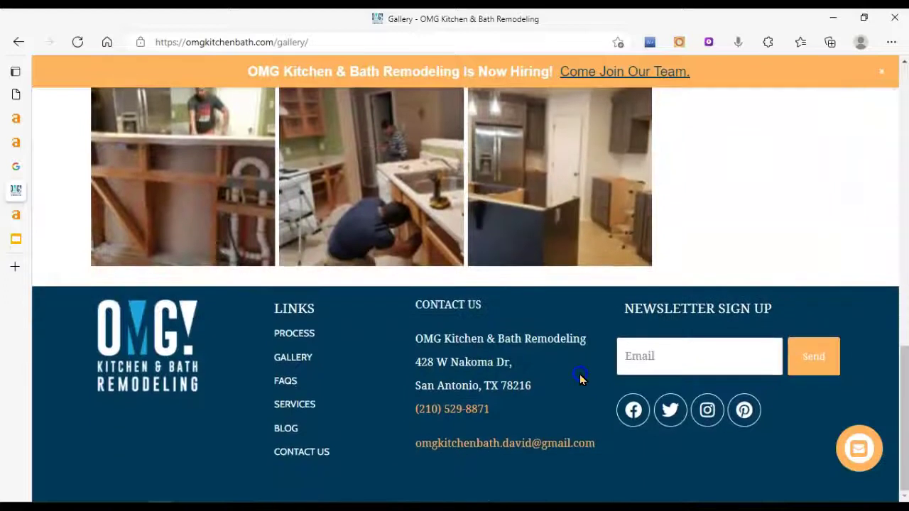
scroll(455, 357, up, 5)
scroll(455, 357, up, 10)
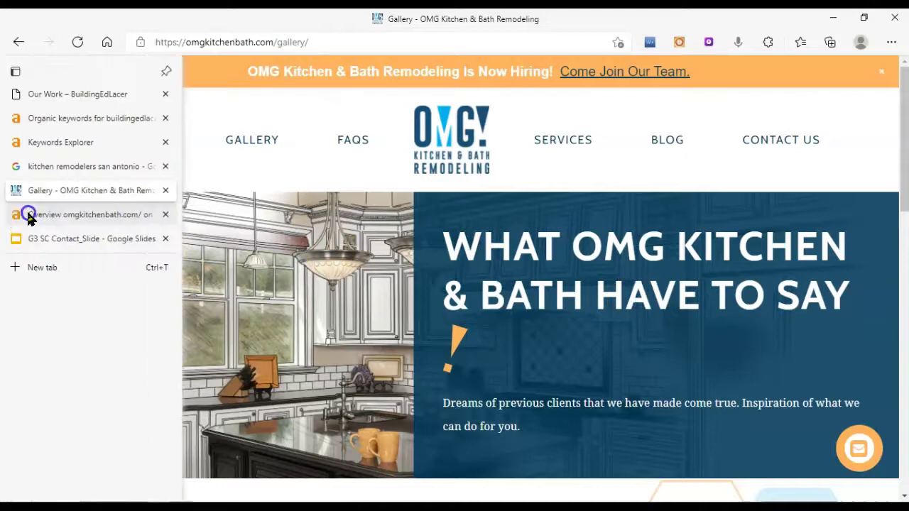
- Switch to the Ahrefs overview of omgkitchenbath.com and highlight the site's domain rating
click(54, 214)
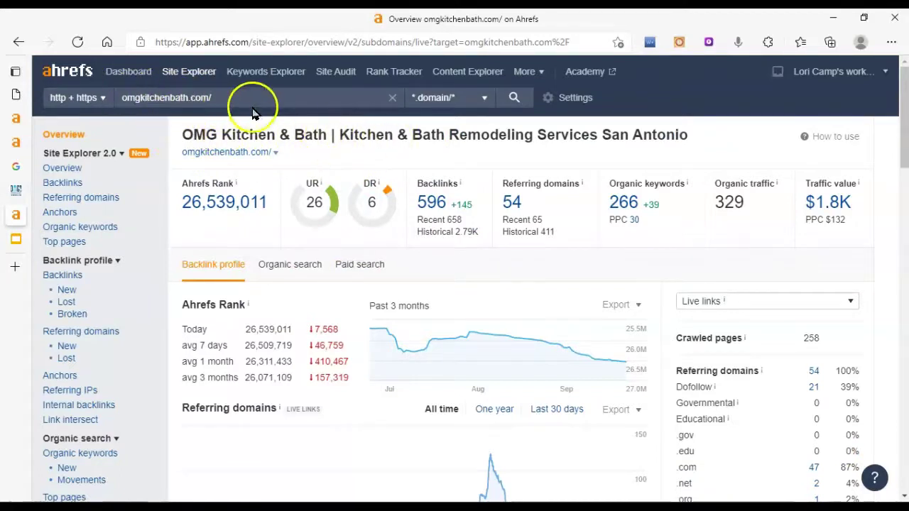
click(232, 97)
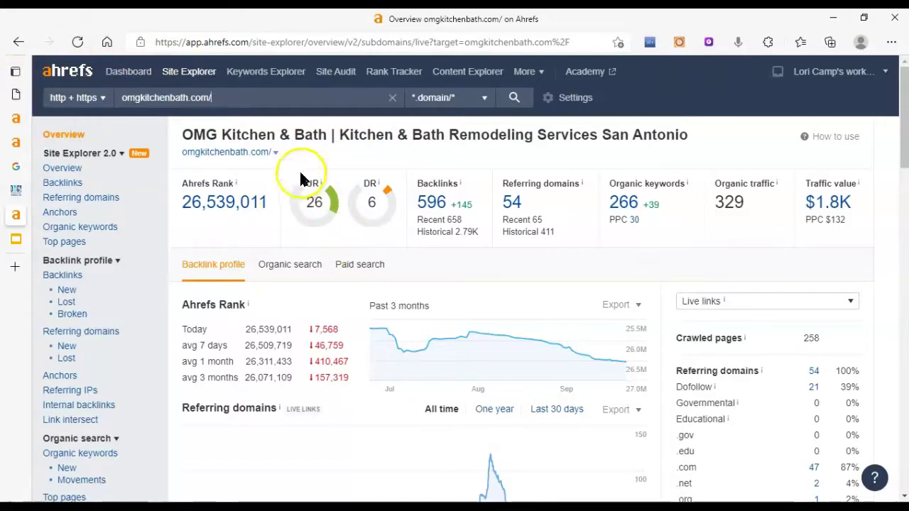
drag(300, 178, 391, 244)
click(390, 240)
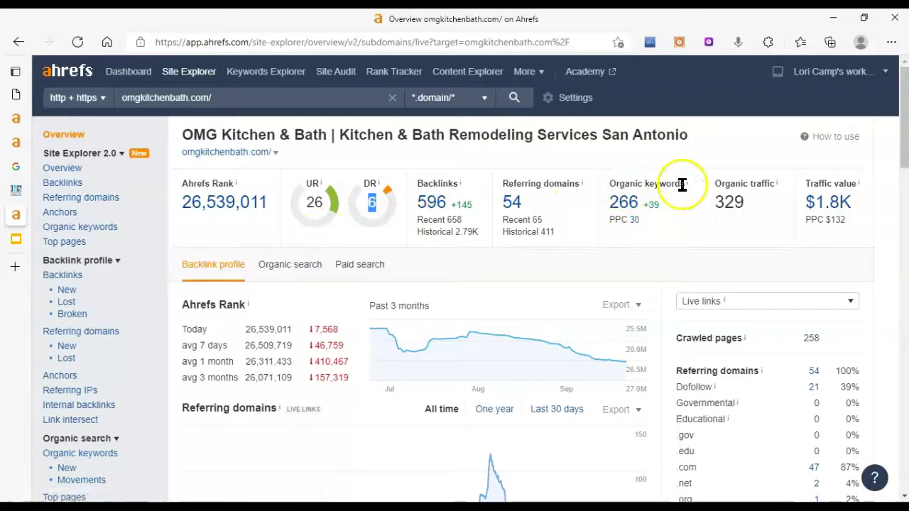
- Open the organic keywords report for omgkitchenbath.com and look through the ranking keywords
click(618, 204)
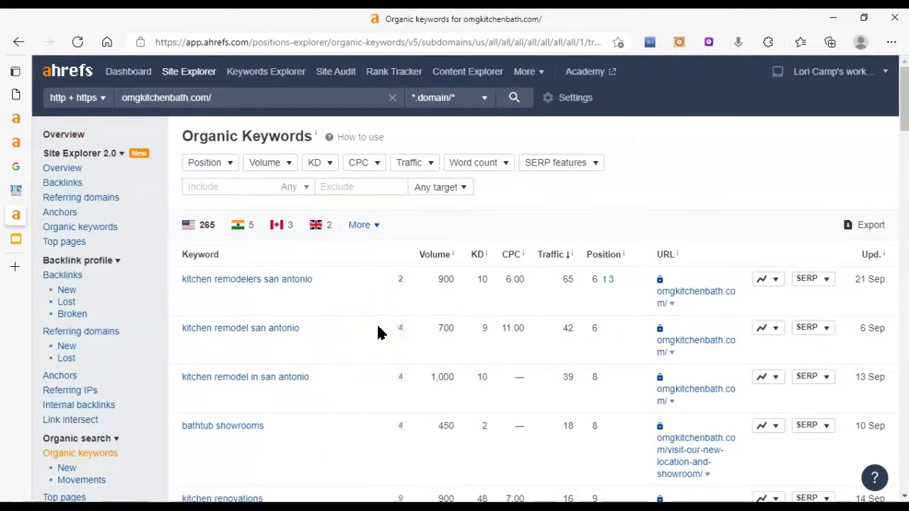
scroll(378, 333, down, 4)
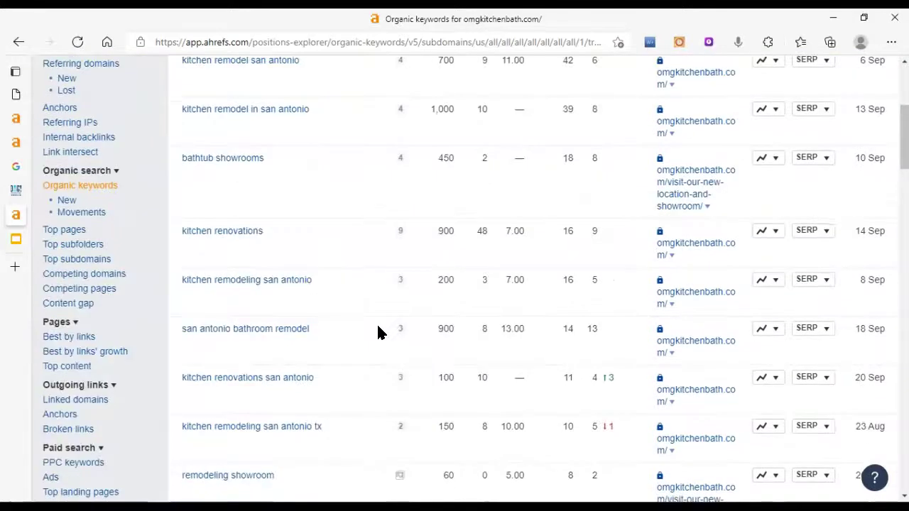
scroll(377, 333, down, 9)
scroll(378, 333, down, 4)
scroll(378, 333, up, 2)
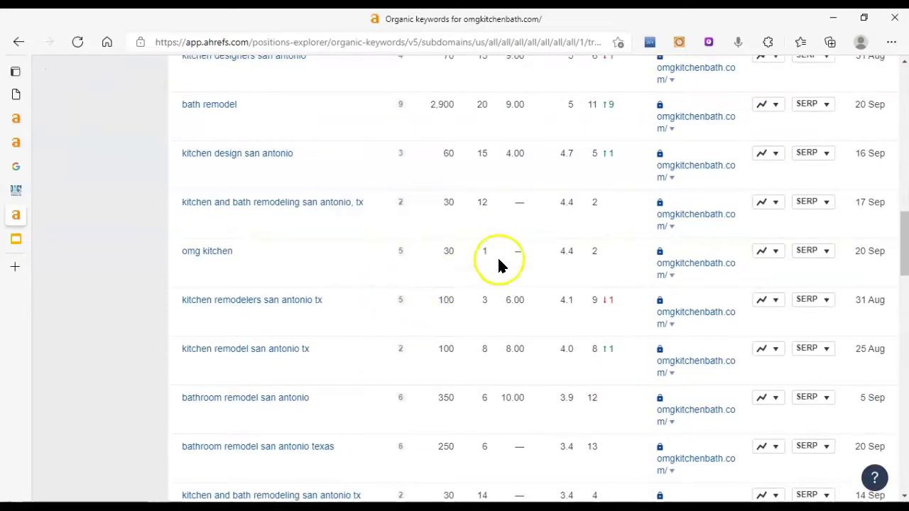
- Highlight the search volume and keyword difficulty of "kitchen design san antonio"
scroll(446, 245, up, 3)
scroll(447, 331, down, 1)
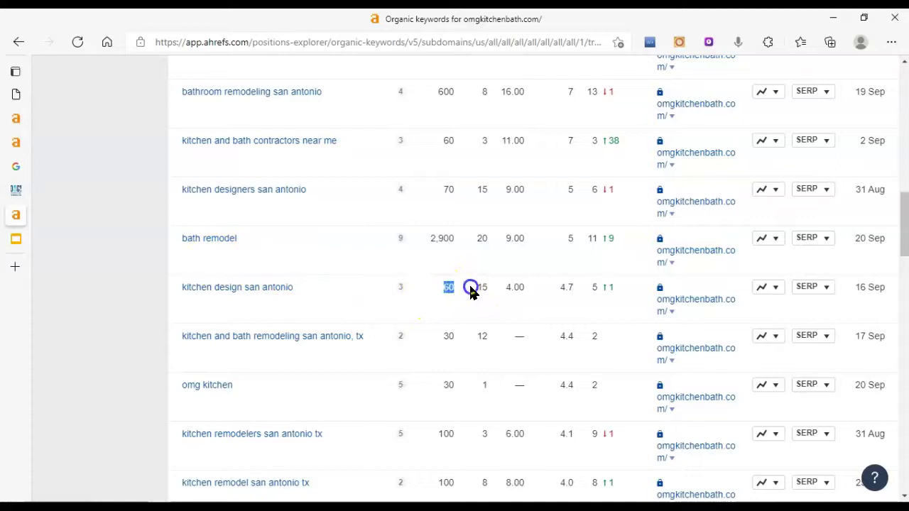
drag(474, 291, 495, 297)
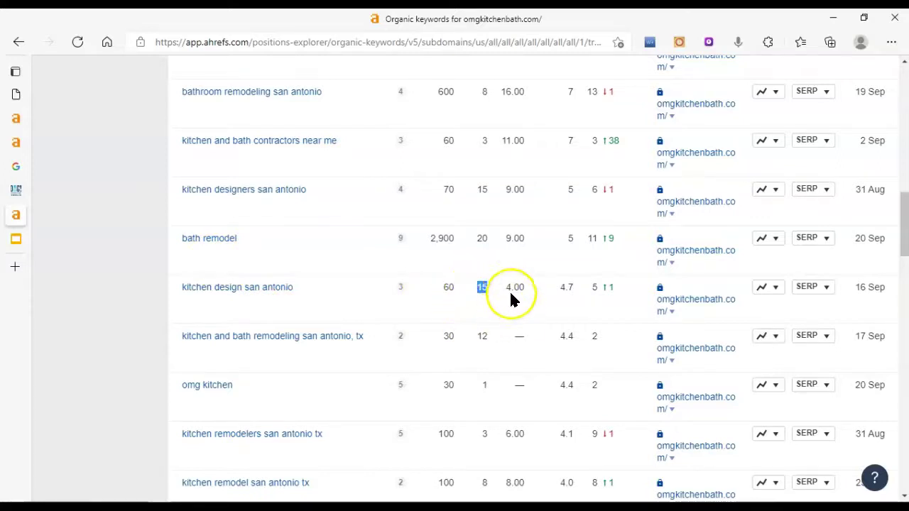
- Highlight the keyword "kitchen and bath contractors near me" and its search volume
scroll(507, 312, up, 2)
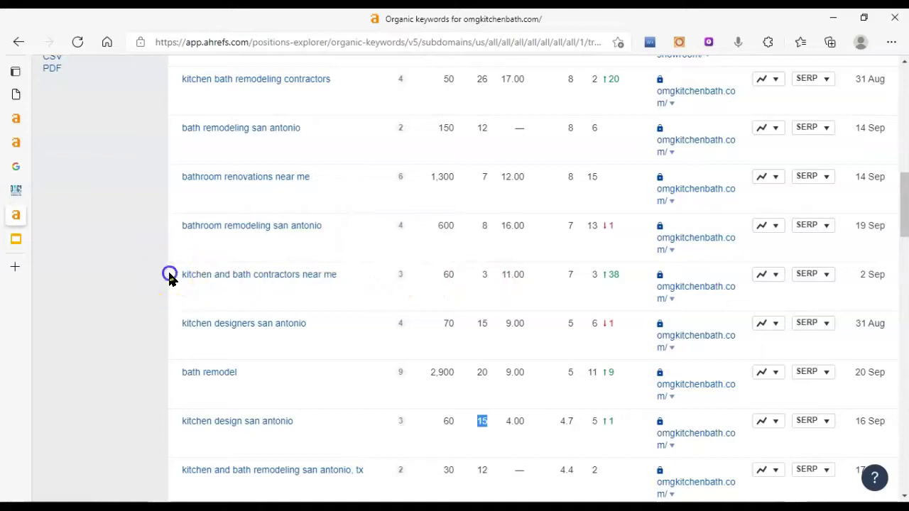
drag(170, 278, 371, 286)
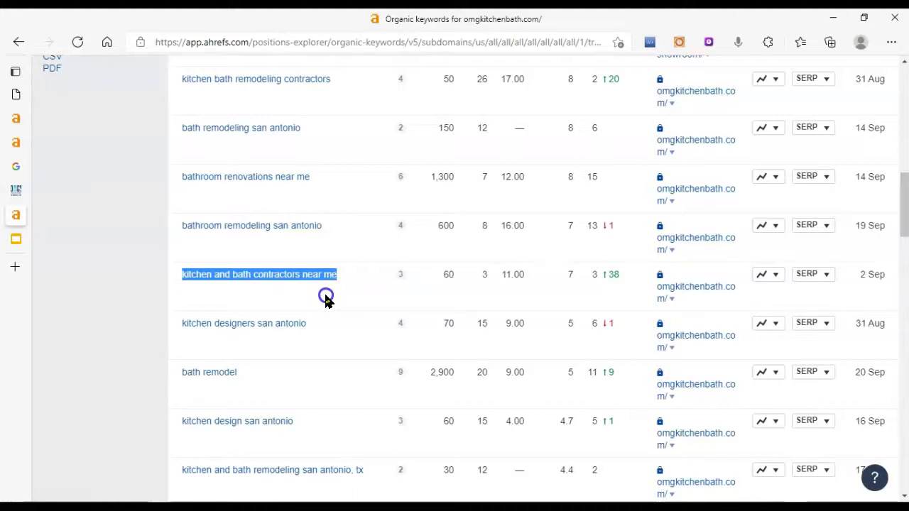
click(361, 281)
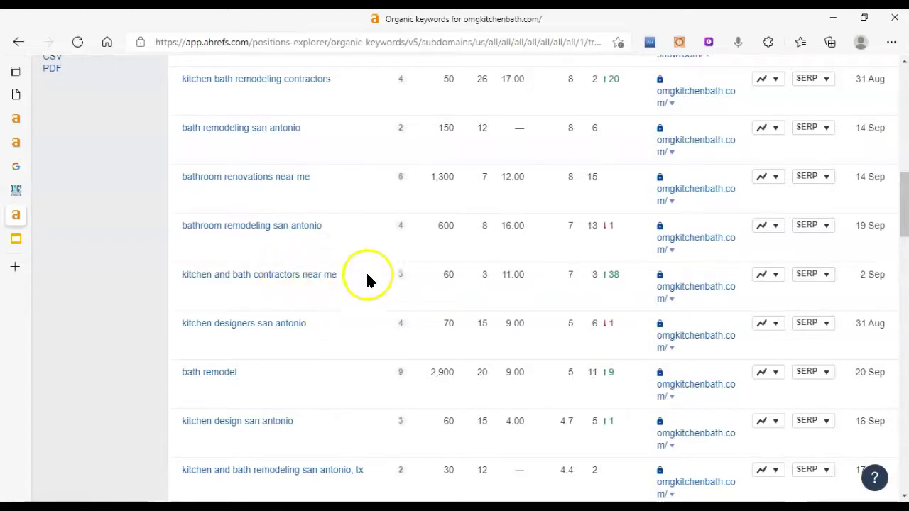
double_click(449, 274)
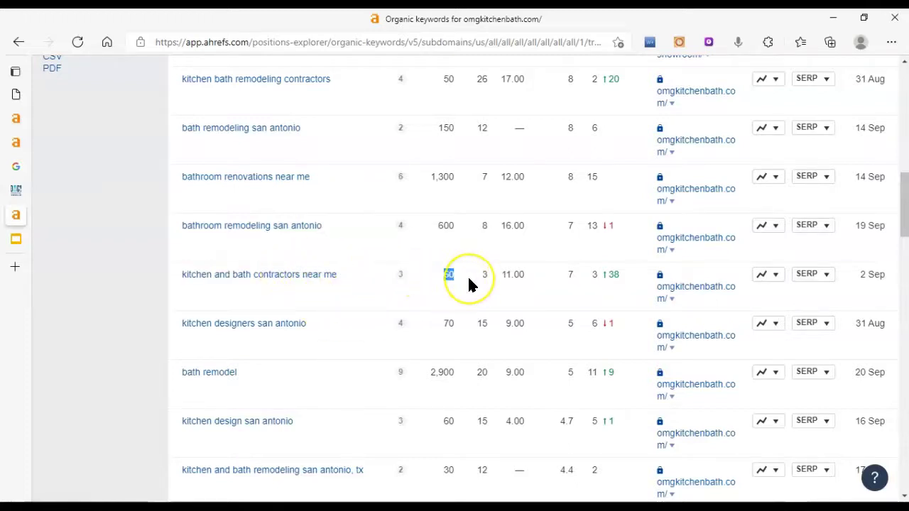
right_click(454, 276)
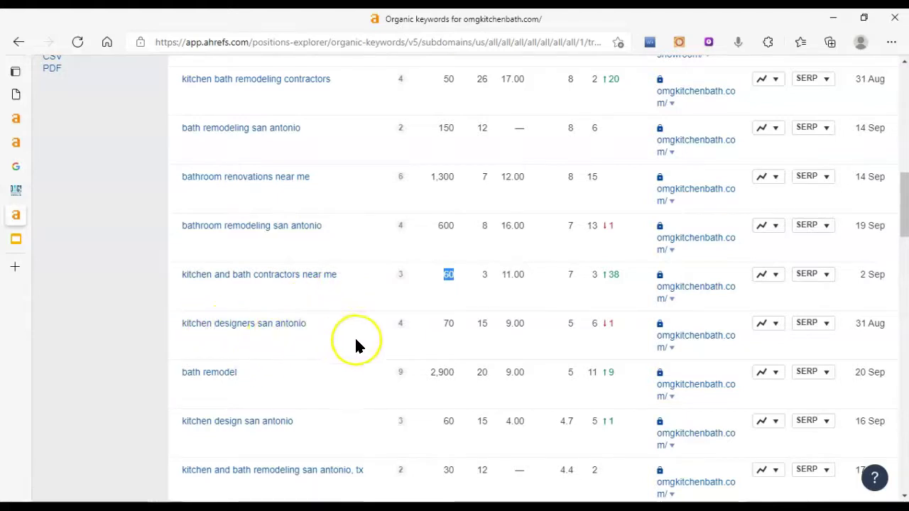
- Highlight the keyword "kitchen designers san antonio" along with its difficulty and search volume
double_click(485, 324)
drag(314, 328, 177, 323)
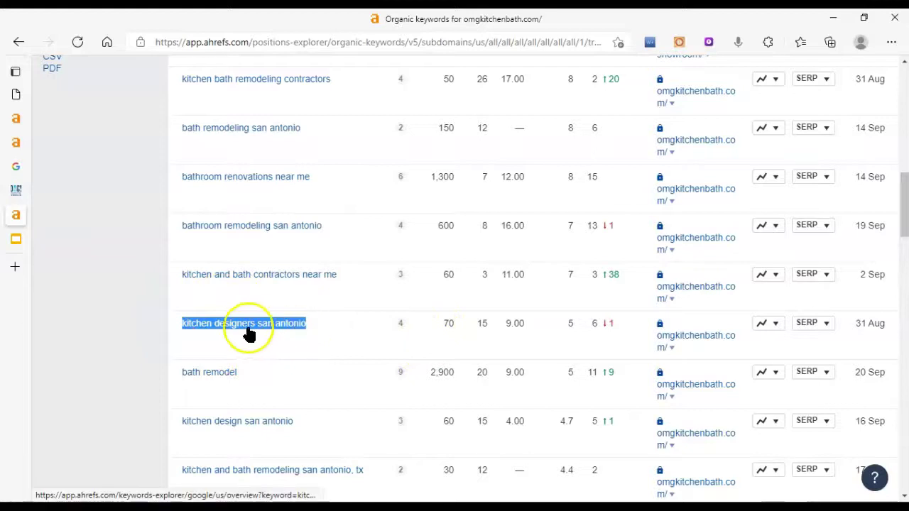
drag(438, 328, 467, 333)
- Return to the first keywords in the report and highlight the volume and difficulty of "kitchen remodel in san antonio"
scroll(466, 333, up, 2)
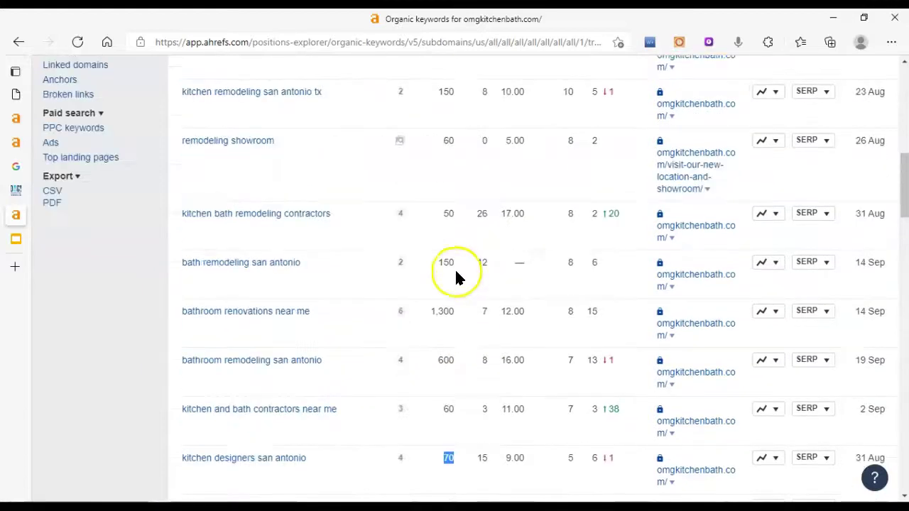
scroll(367, 320, up, 7)
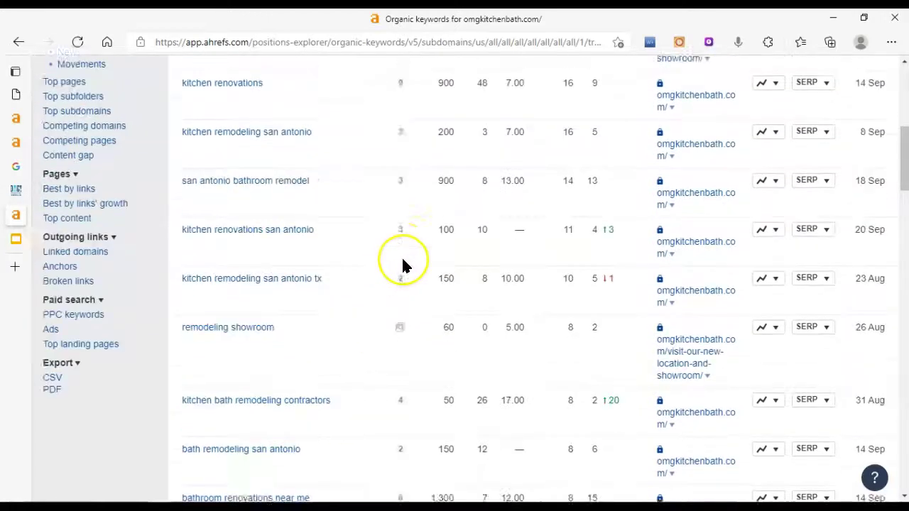
scroll(418, 291, up, 1)
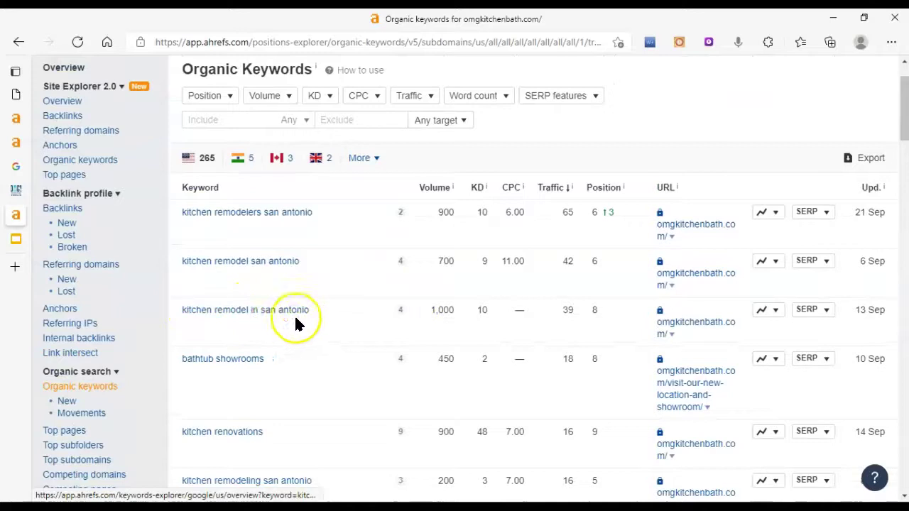
drag(431, 312, 482, 313)
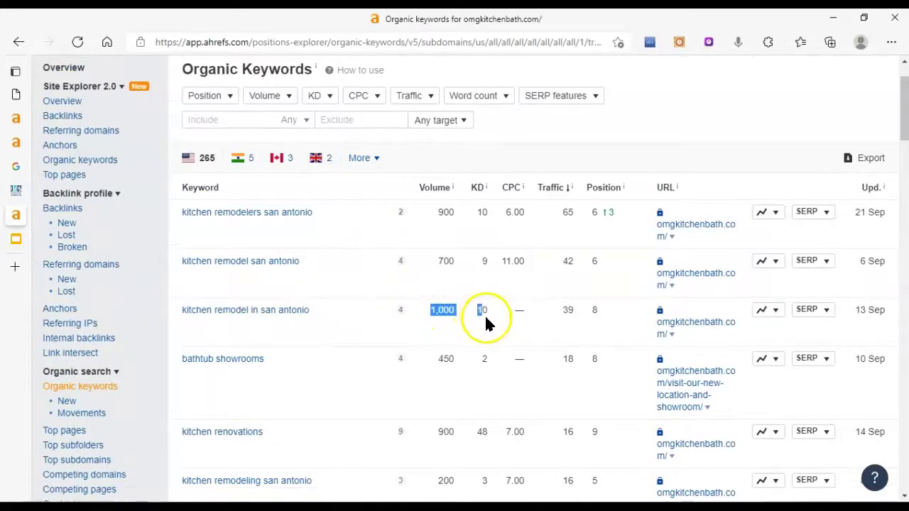
click(454, 310)
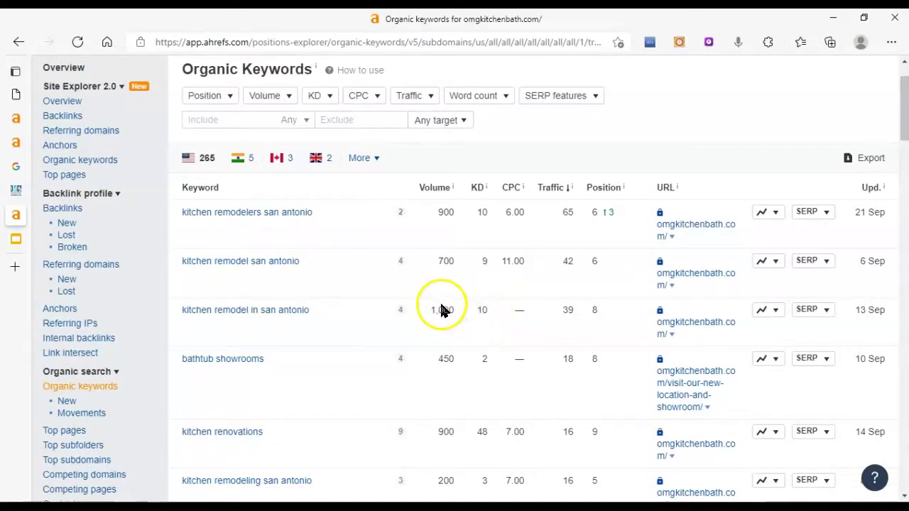
drag(470, 311, 504, 333)
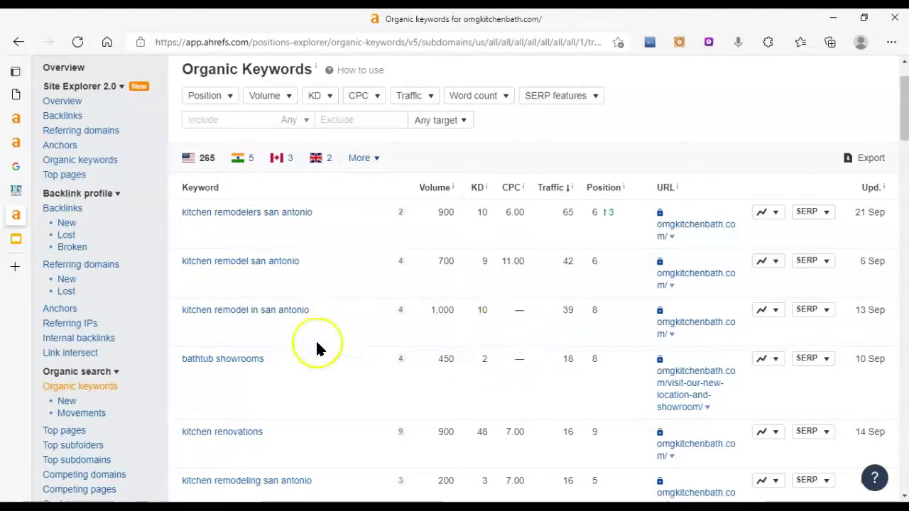
- Switch to the "G3 SC Contact_Slide" presentation in Google Slides
mouse_move(16, 239)
click(63, 244)
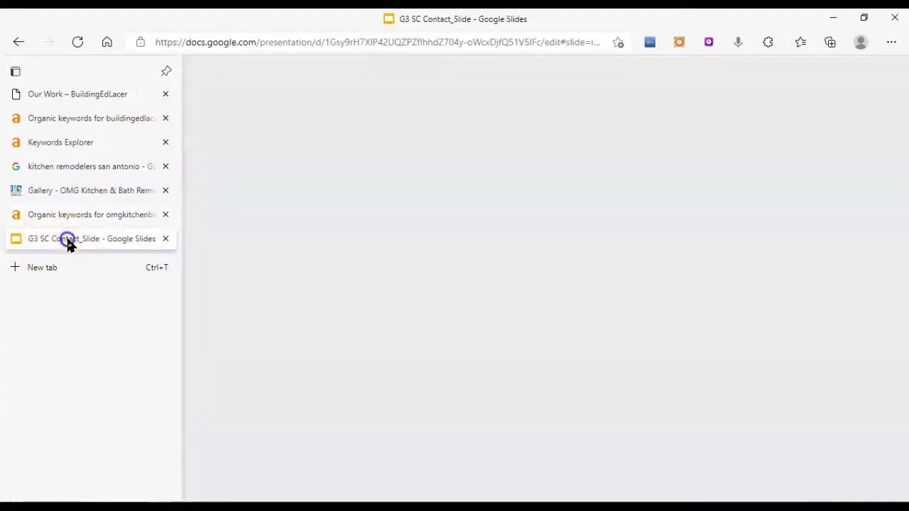